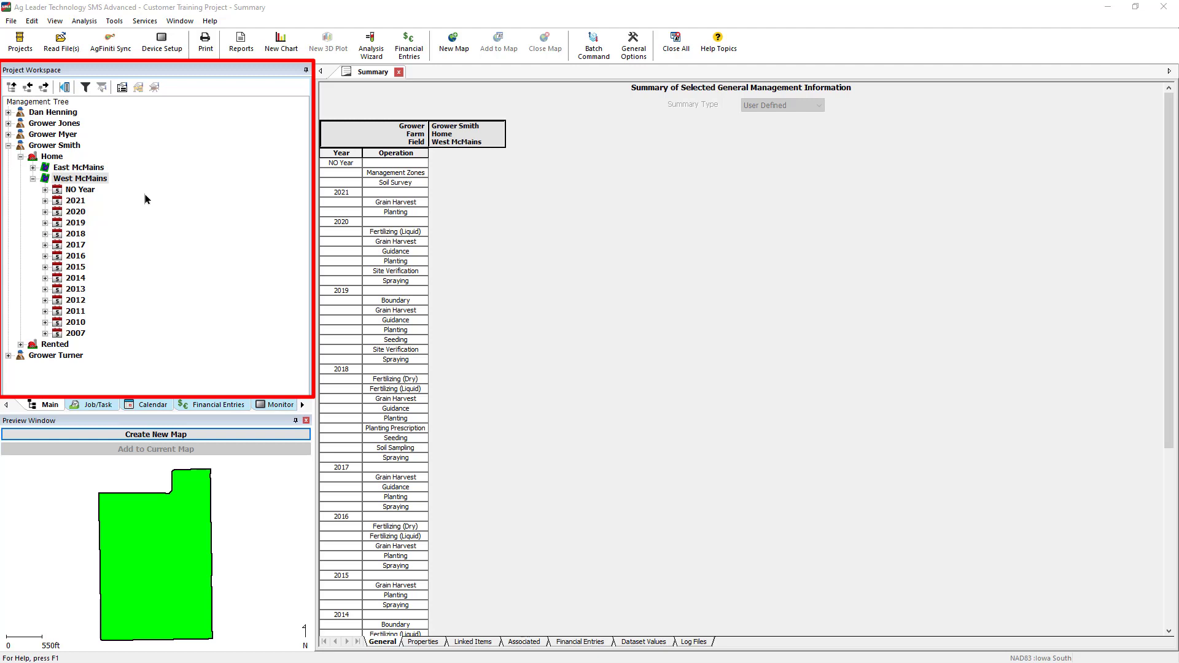
Step: Select the West McMains field and create a new map showing its 92.84 ac boundary
left_click(106, 183)
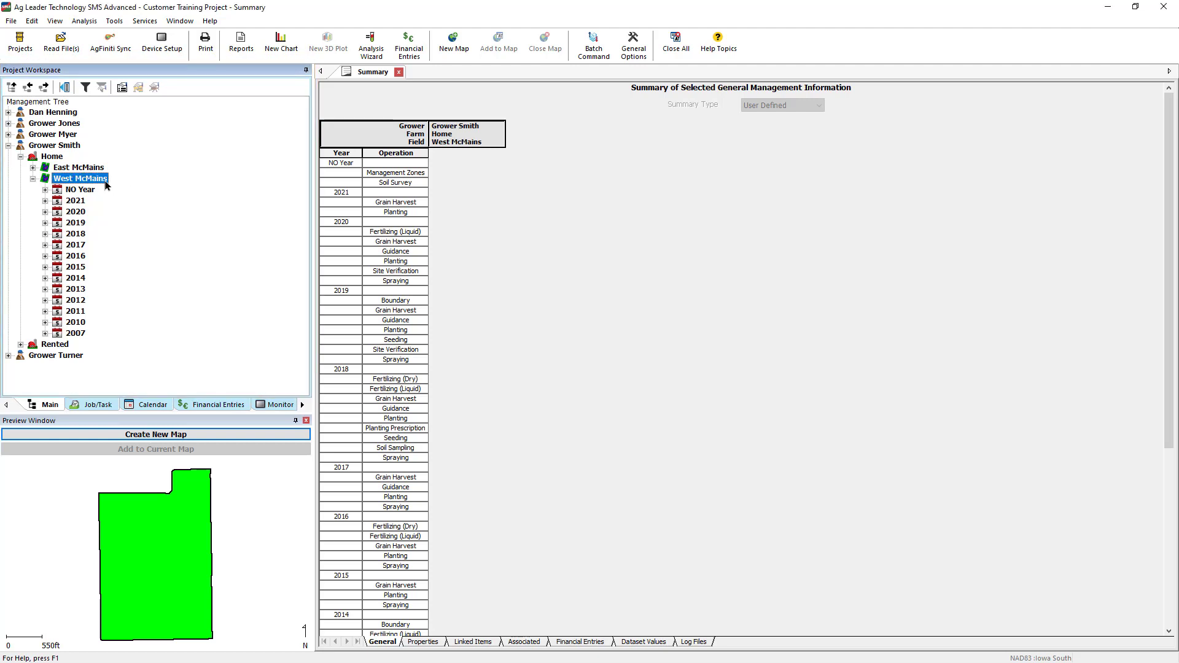
left_click(204, 438)
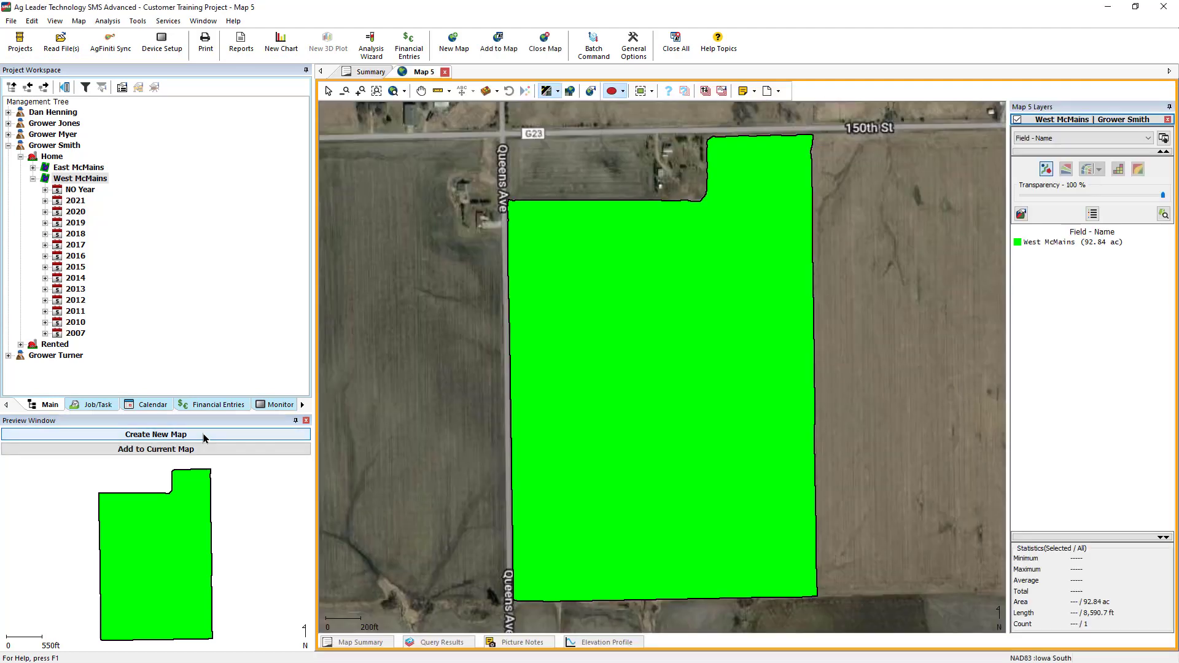
Step: Create a new Plot Prescription Layer with Grower Smith / Home / West McMains as reference field
left_click(11, 22)
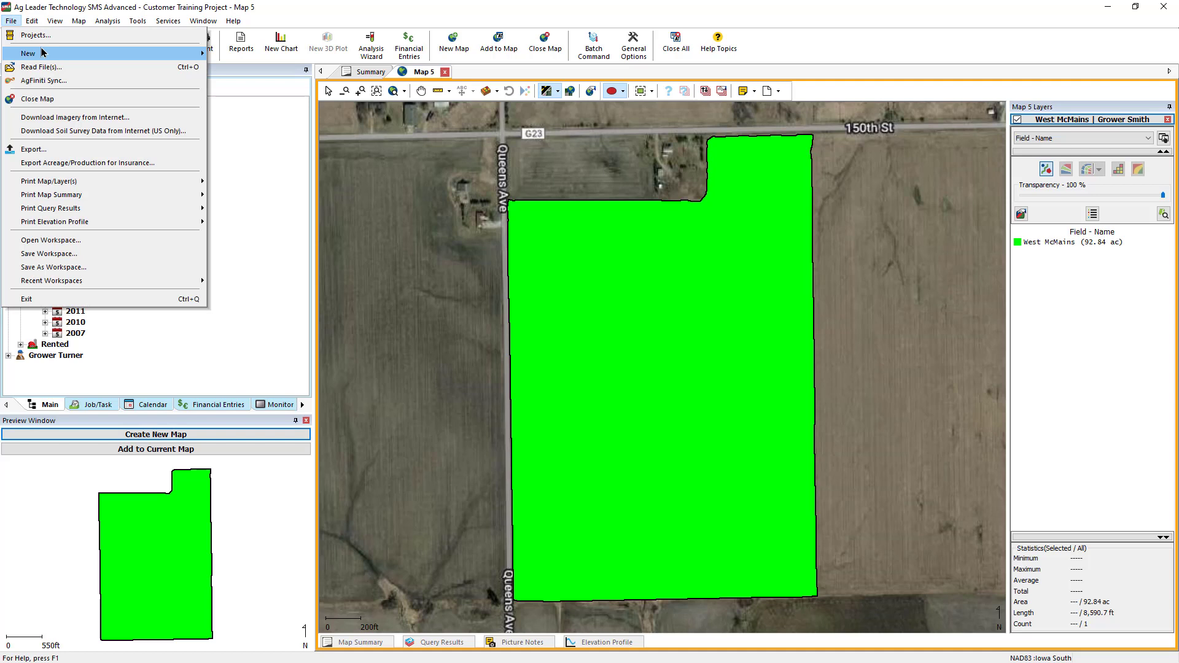
mouse_move(96, 58)
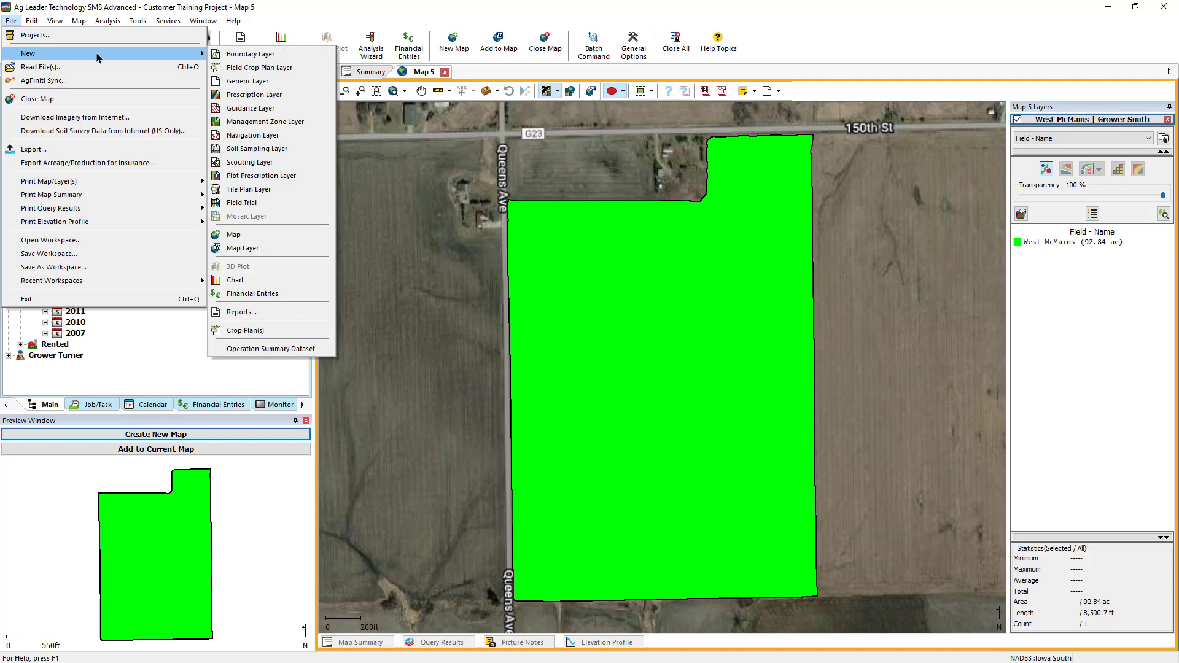
left_click(295, 176)
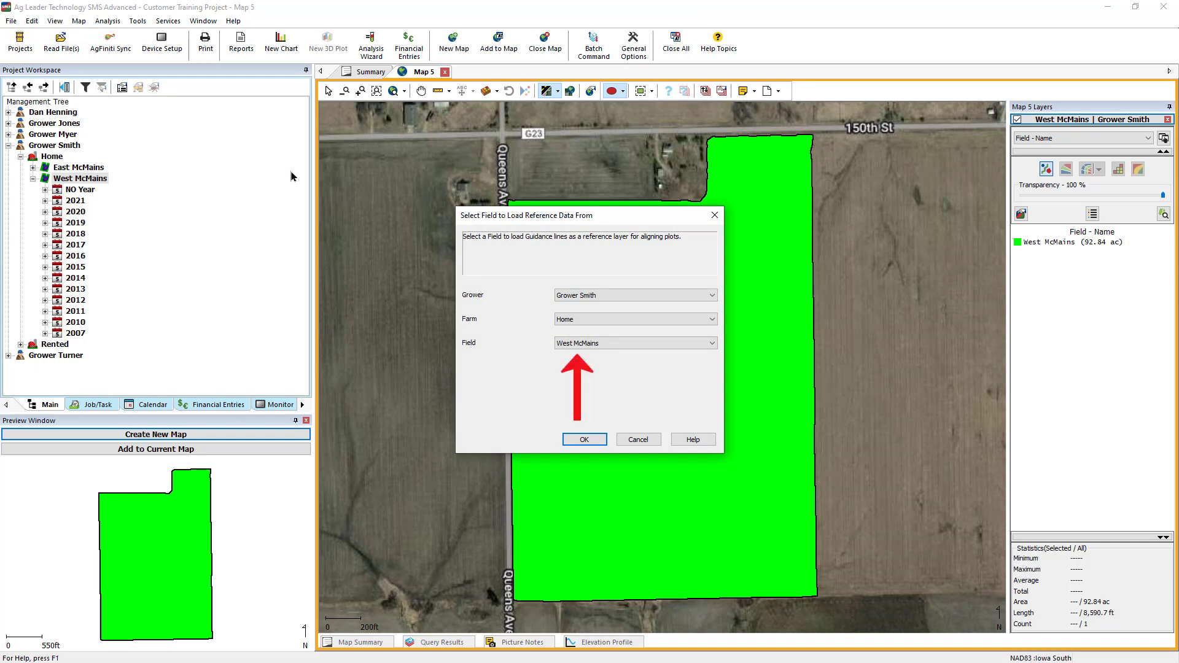
left_click(589, 441)
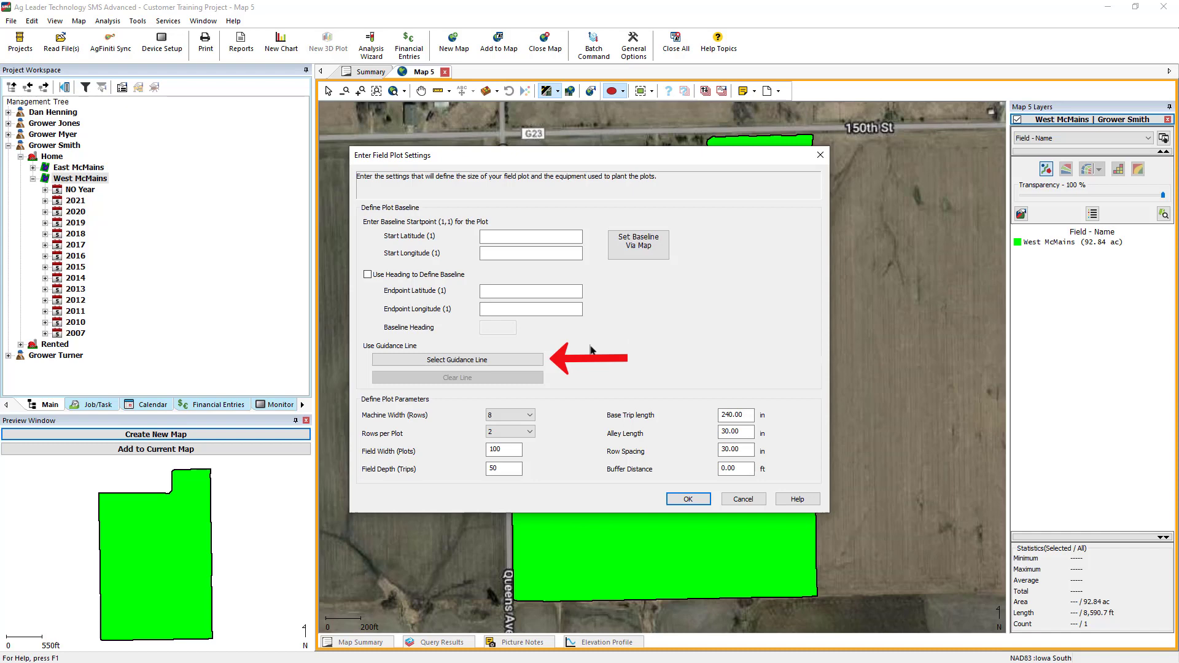
Step: Align the plot baseline to the 2020 guidance line 'West McMains - Along dirt road'
left_click(526, 360)
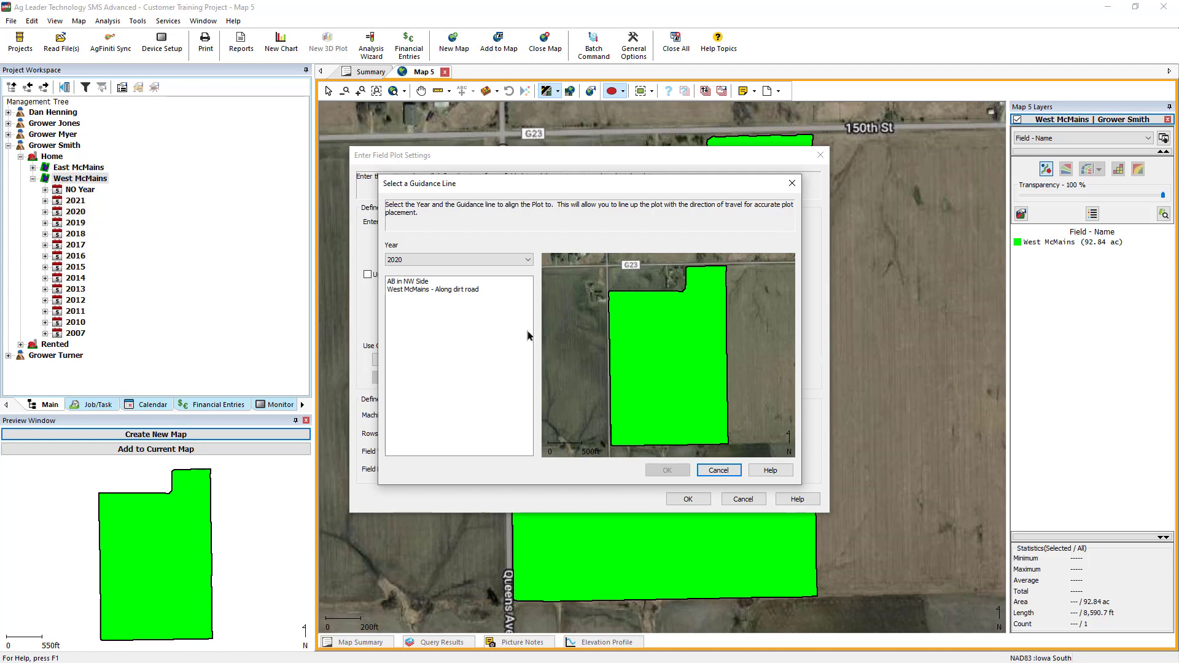
left_click(529, 260)
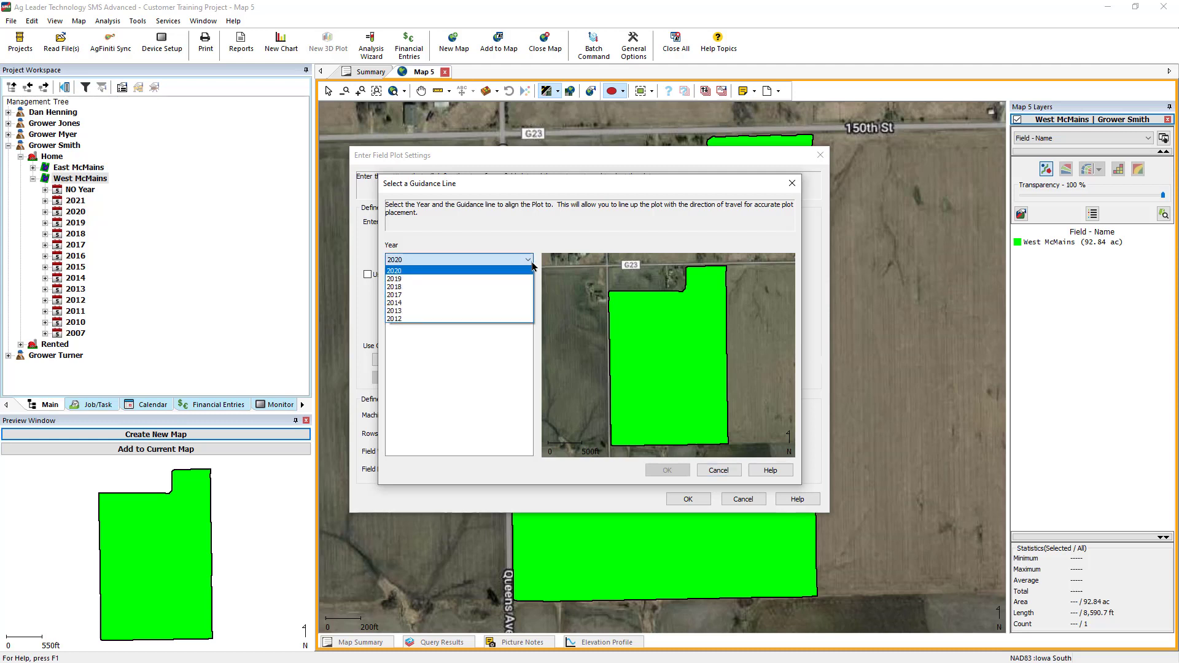
left_click(530, 271)
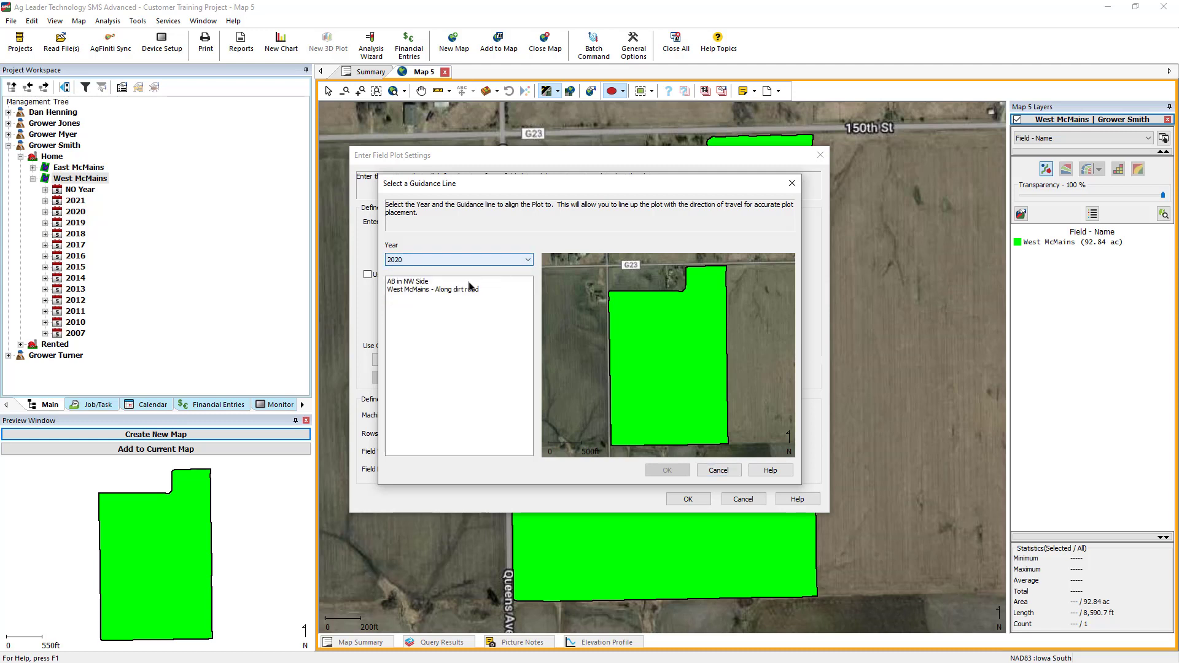
left_click(457, 291)
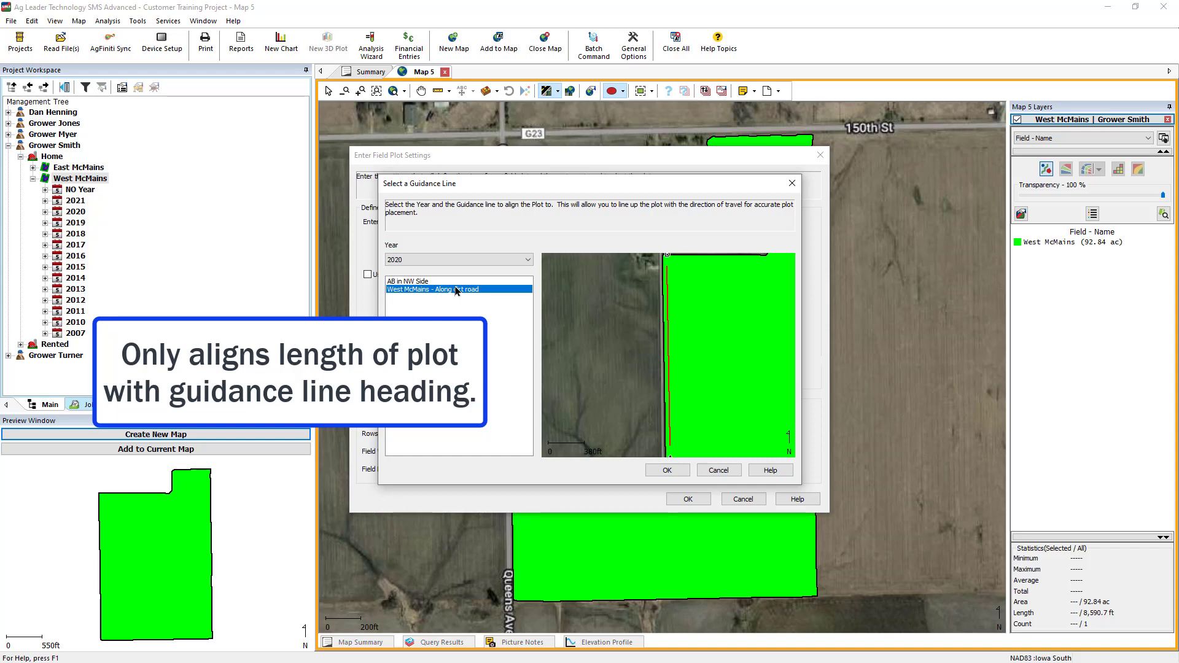
left_click(680, 473)
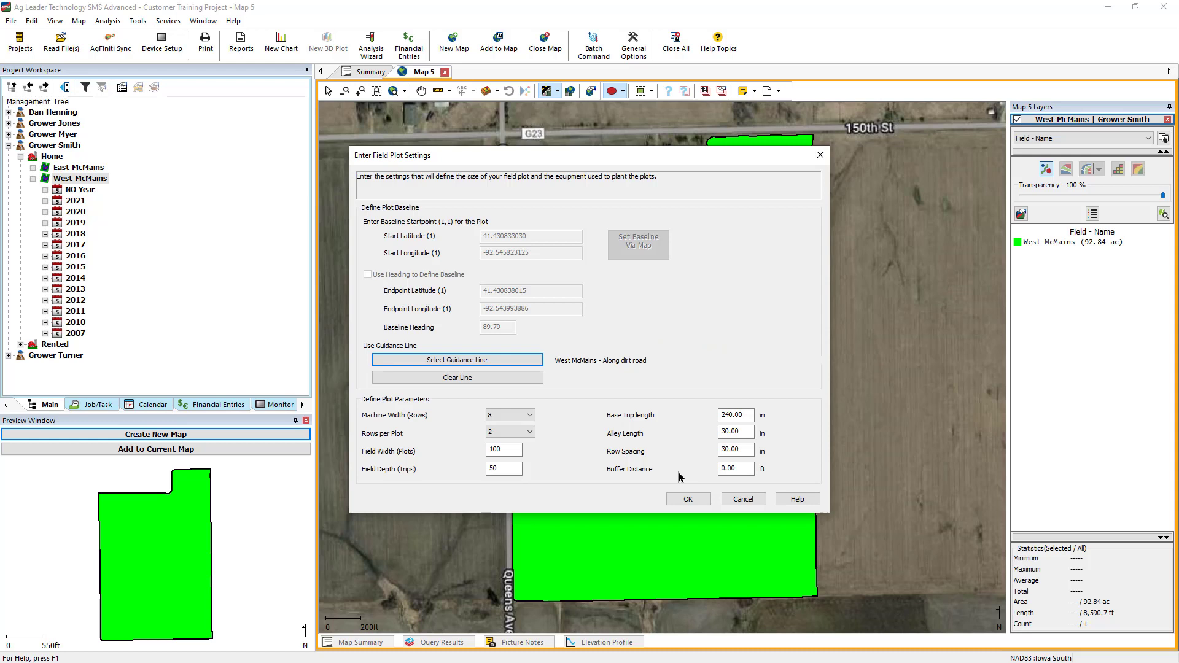
Step: Set machine width to 4 rows and buffer distance to 50 ft, then apply the plot settings
left_click(529, 416)
left_click(532, 444)
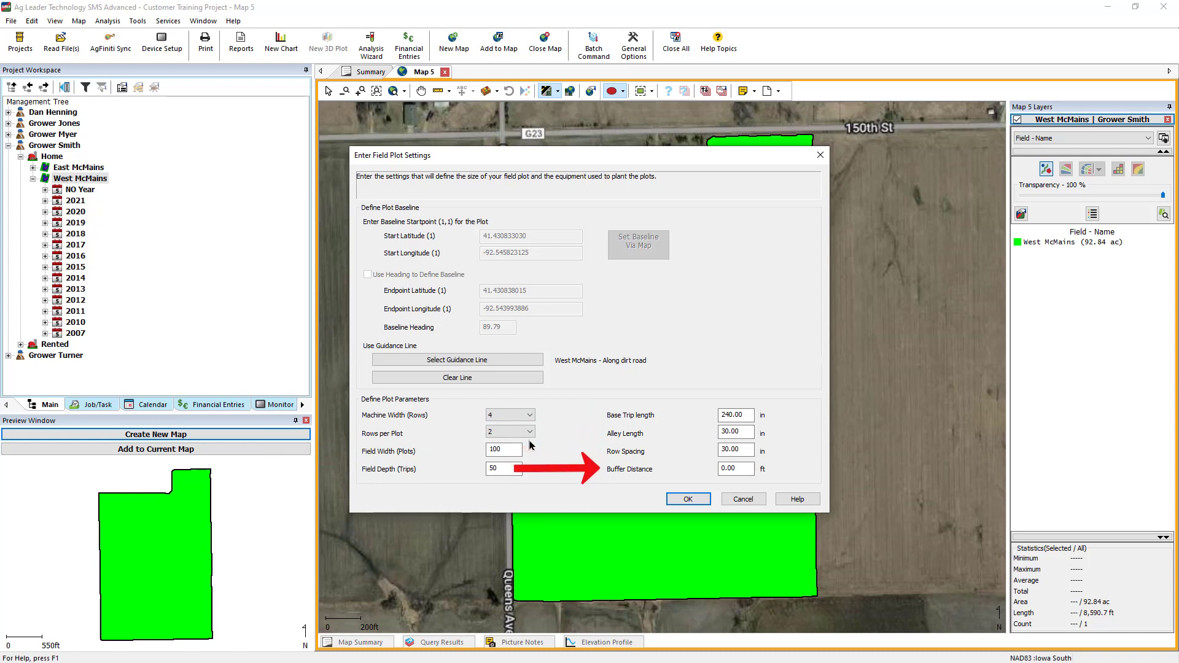
left_click_drag(737, 469, 703, 466)
type("50")
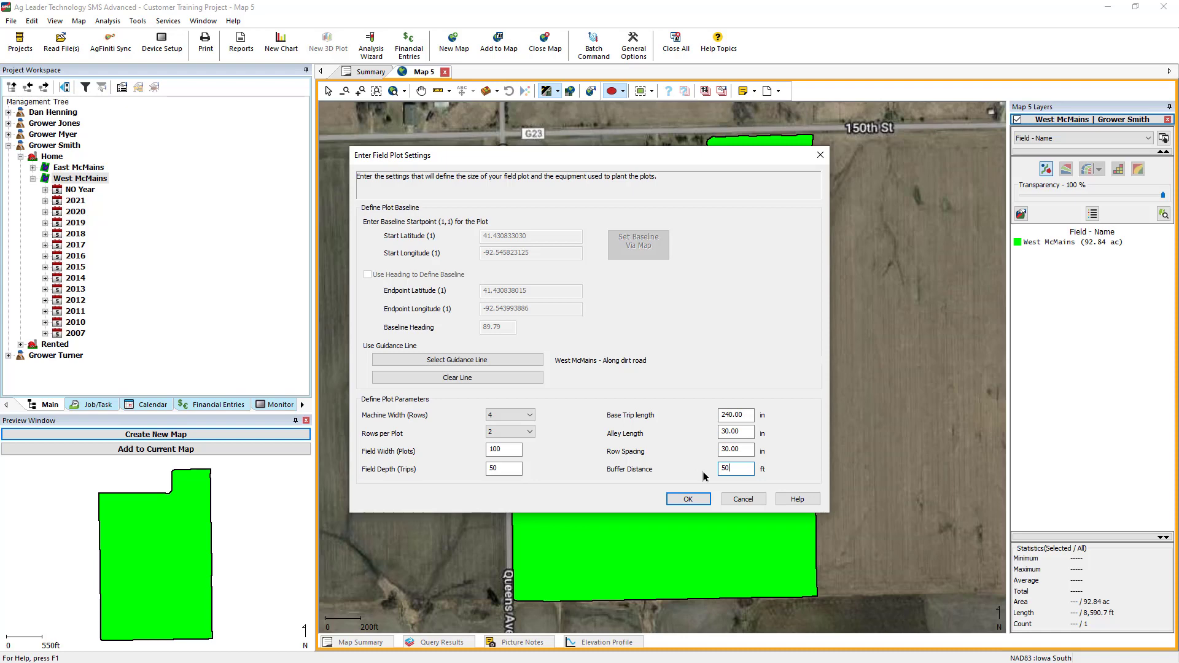
left_click(704, 506)
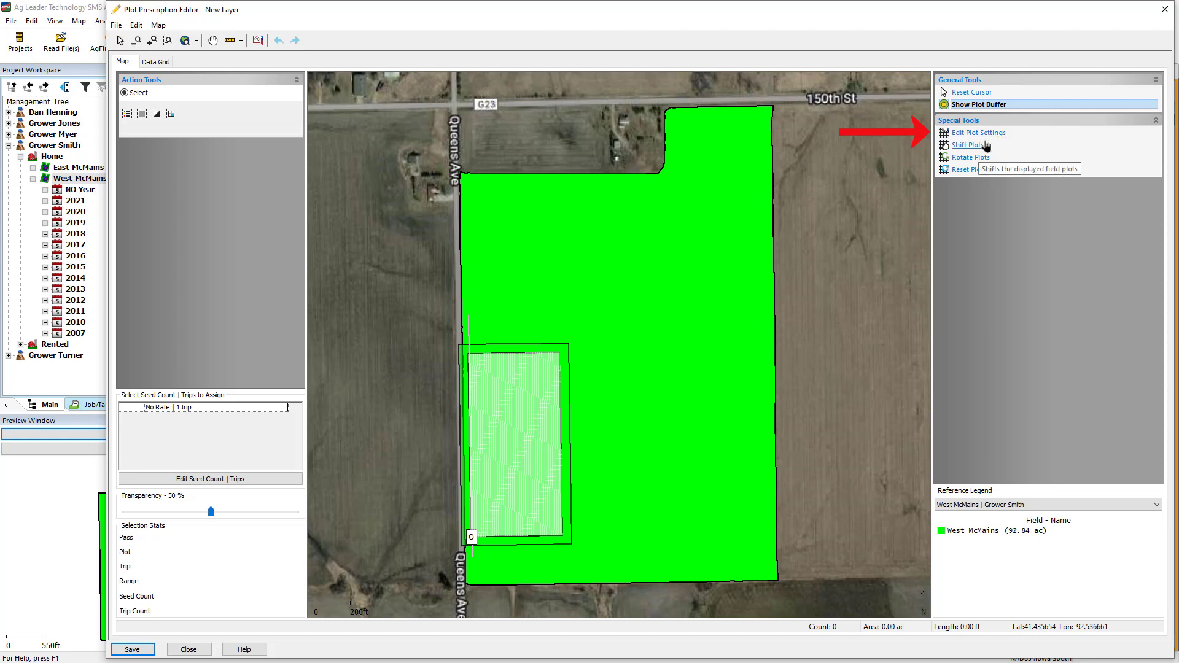
Step: Shift the plot block slightly right and down, rotate it slightly, and toggle the plot buffer display
left_click(978, 149)
left_click_drag(526, 442, 539, 477)
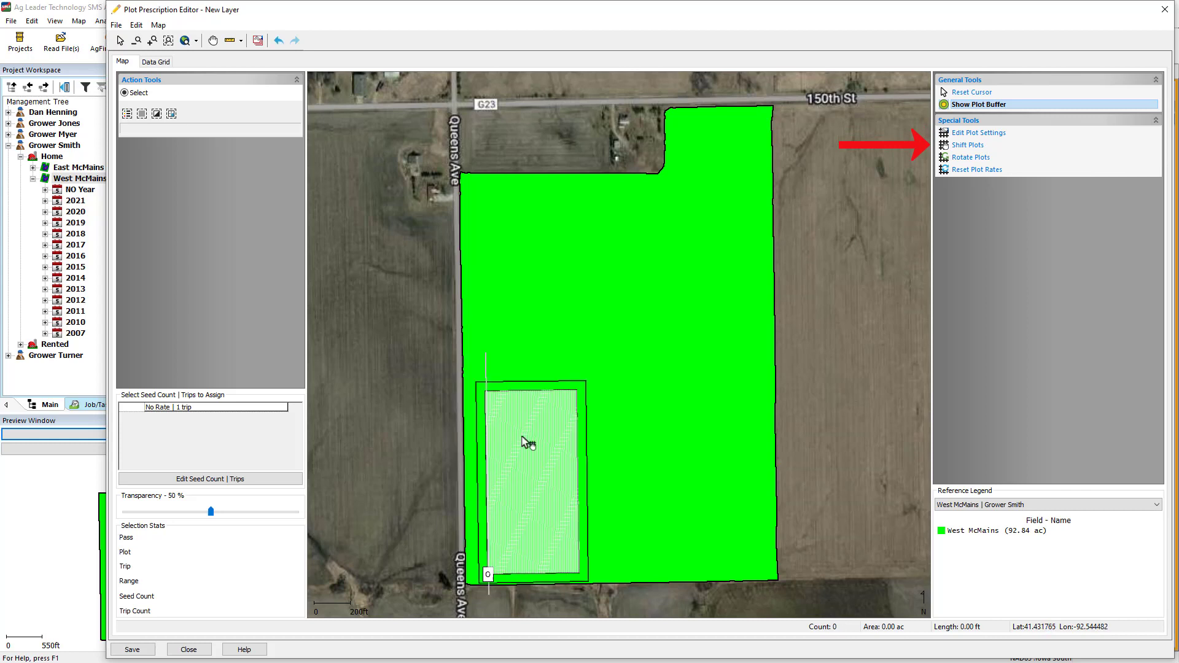
left_click(969, 158)
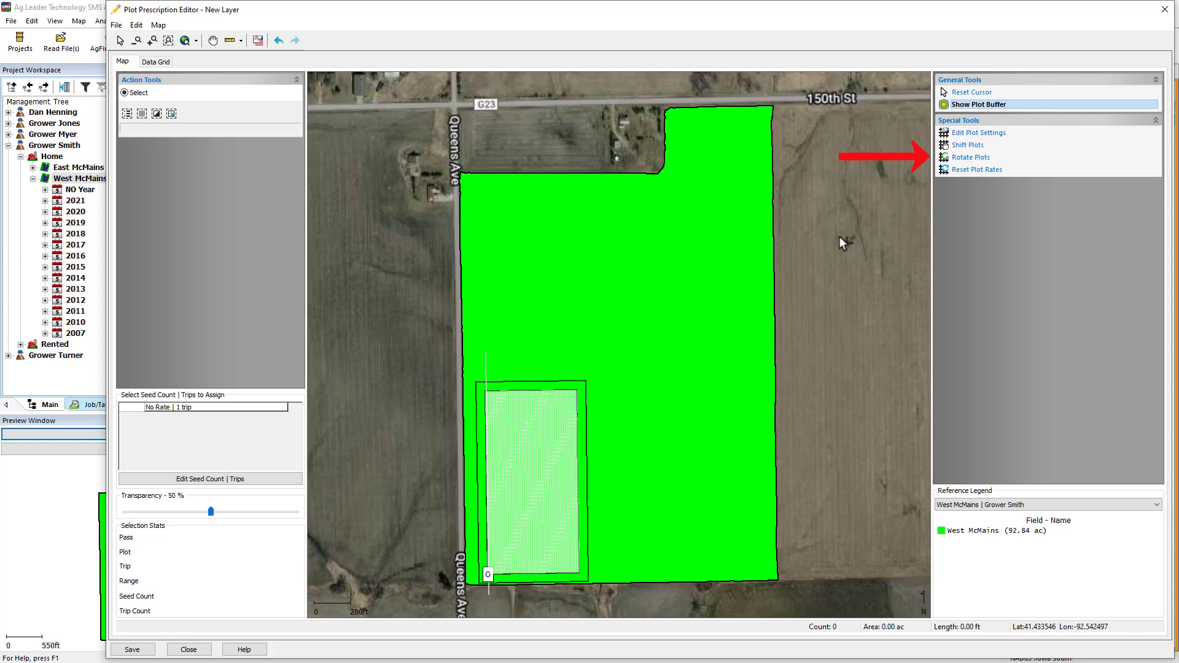
mouse_move(547, 421)
left_mouse_down()
mouse_move(566, 440)
mouse_move(551, 424)
left_mouse_up()
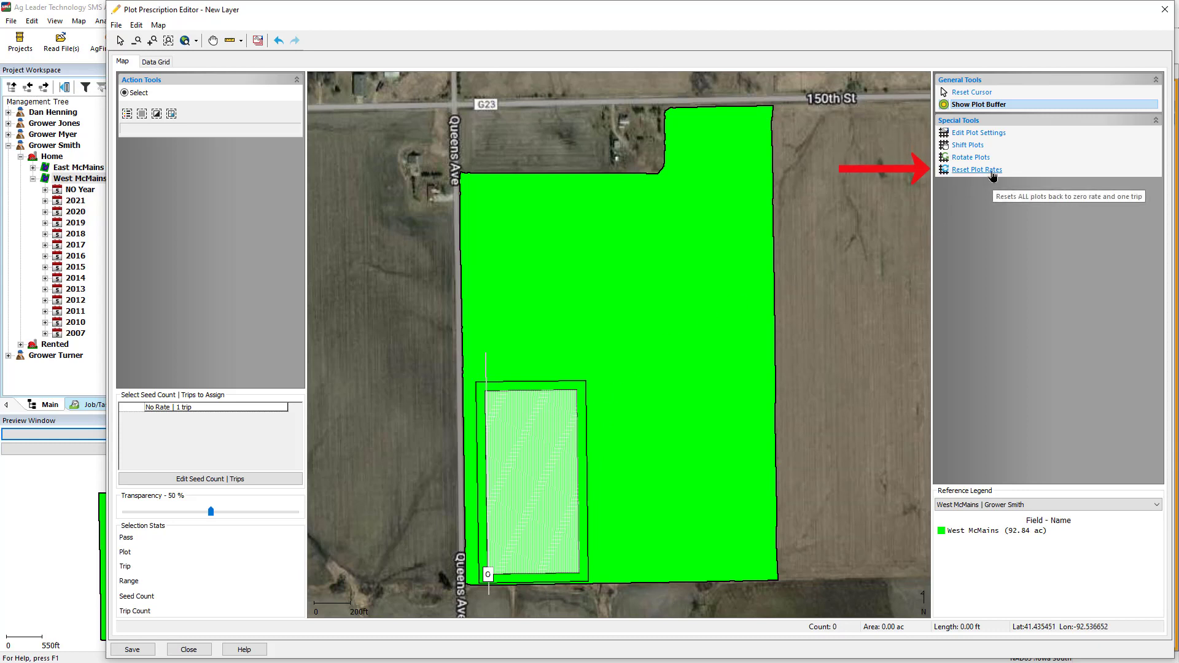
left_click(999, 106)
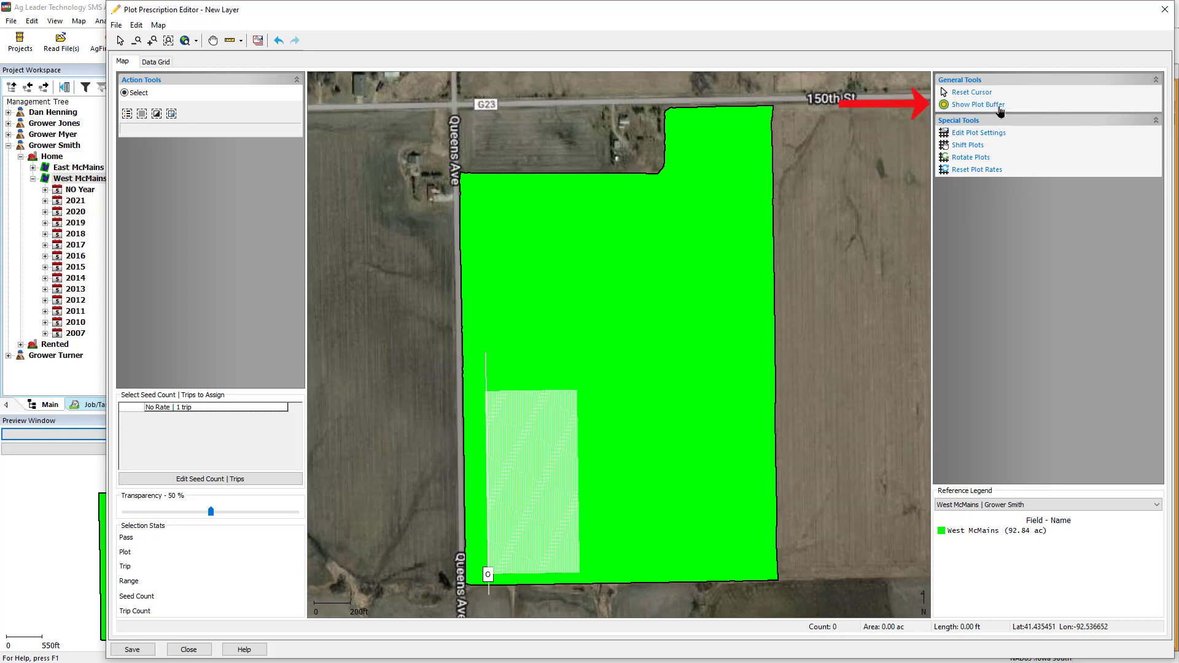
left_click(999, 107)
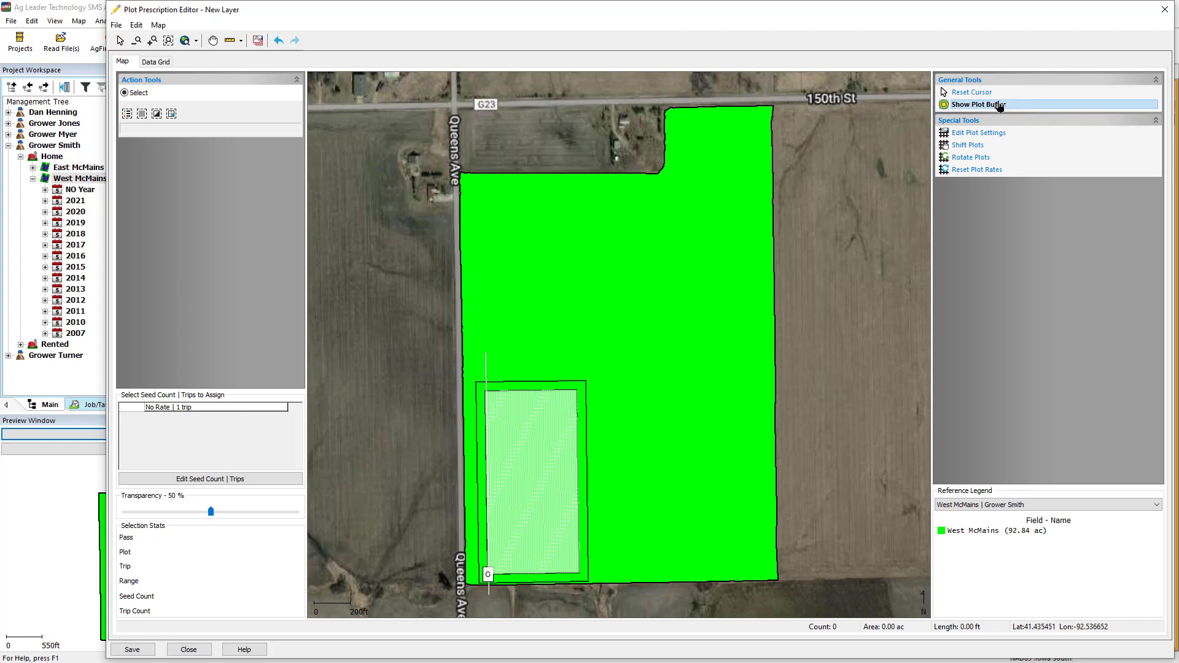
Step: Define plot rates in seeds per acre and add the first rate, 33 at 1 trip
left_click(281, 480)
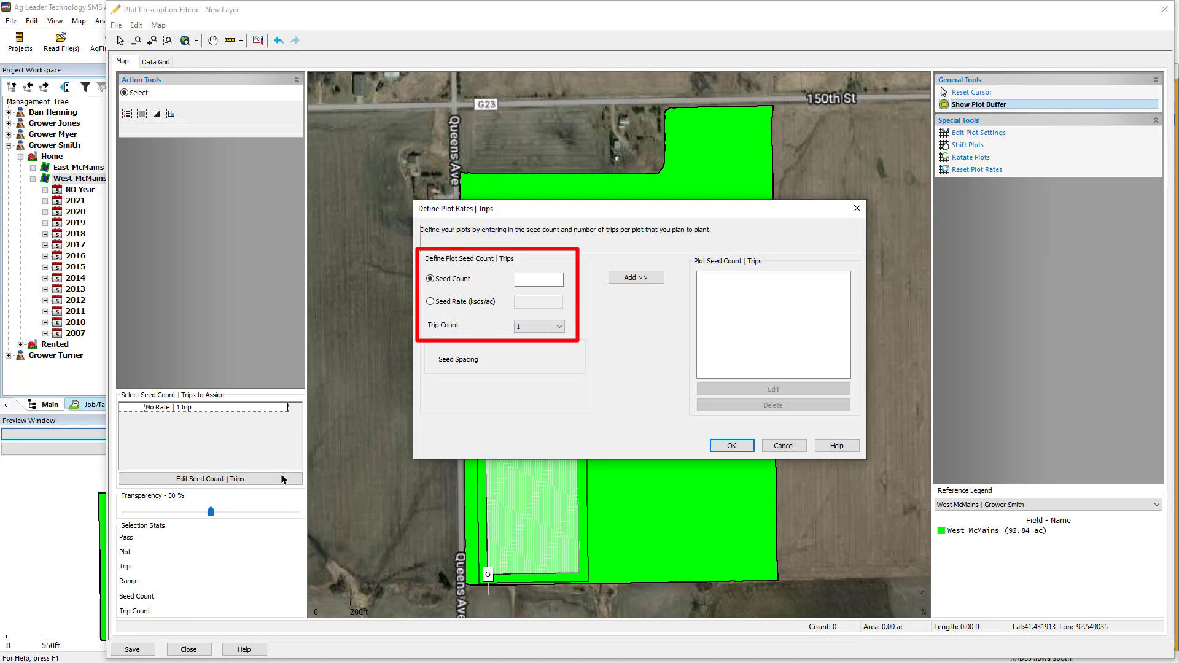
left_click(454, 301)
left_click(529, 299)
type("32")
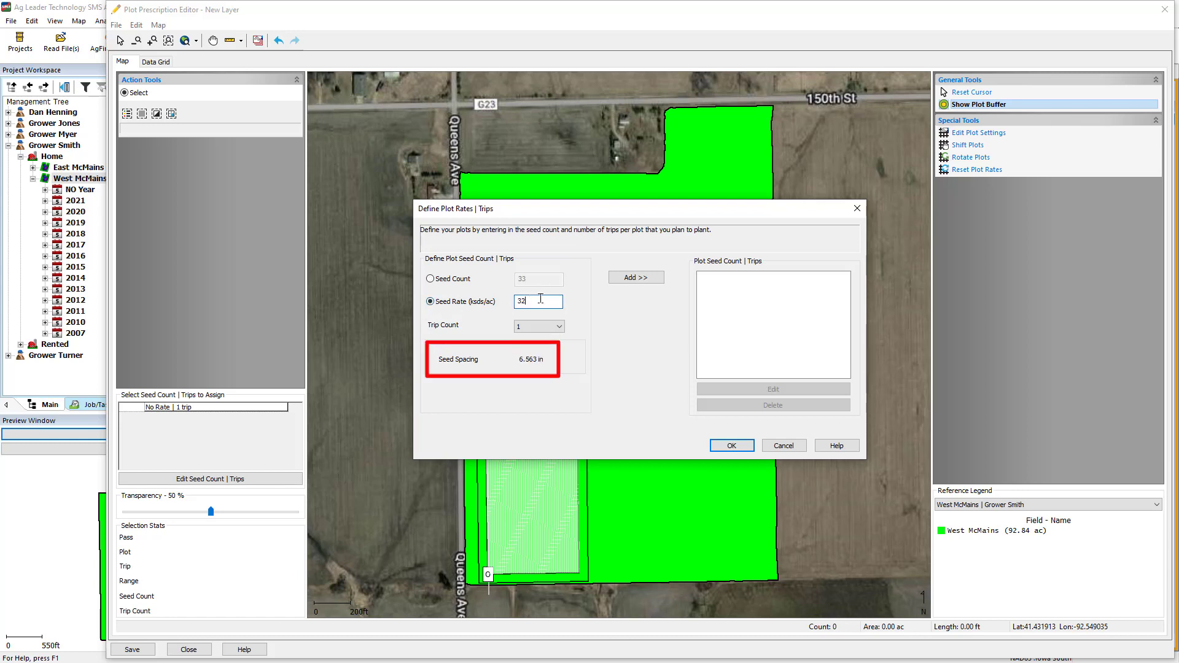
left_click(628, 280)
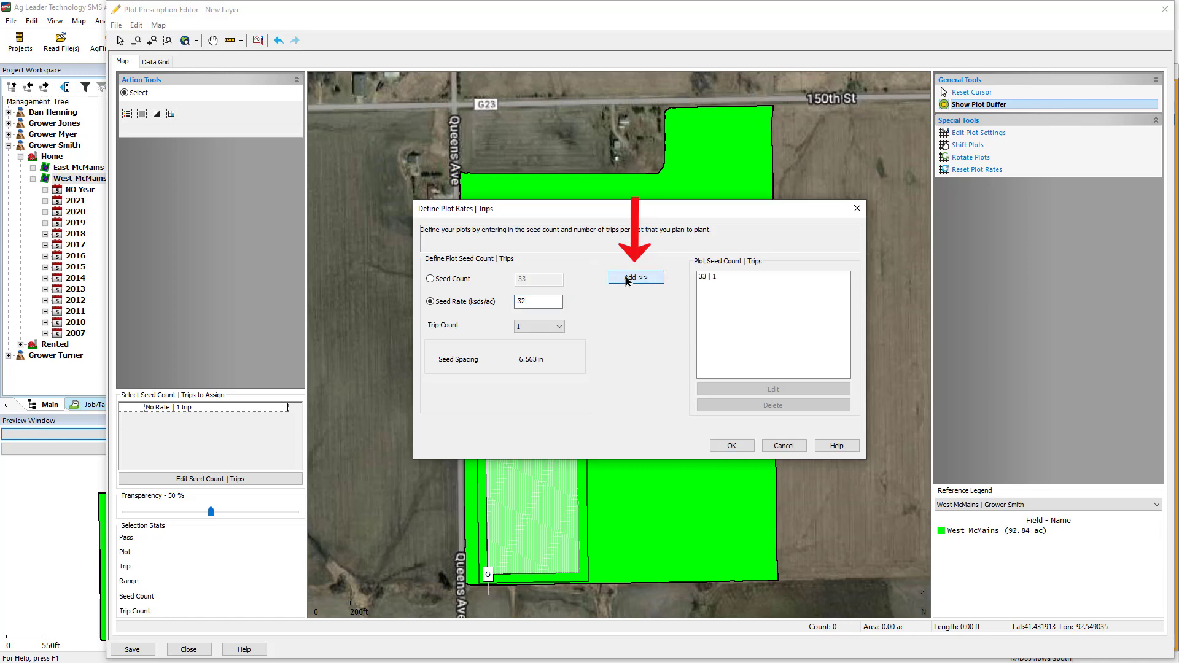
Step: Add rates 35 and 37 at 1 trip each, then select the 35 | 1 entry
double_click(556, 302)
key("BackSpace")
type("3")
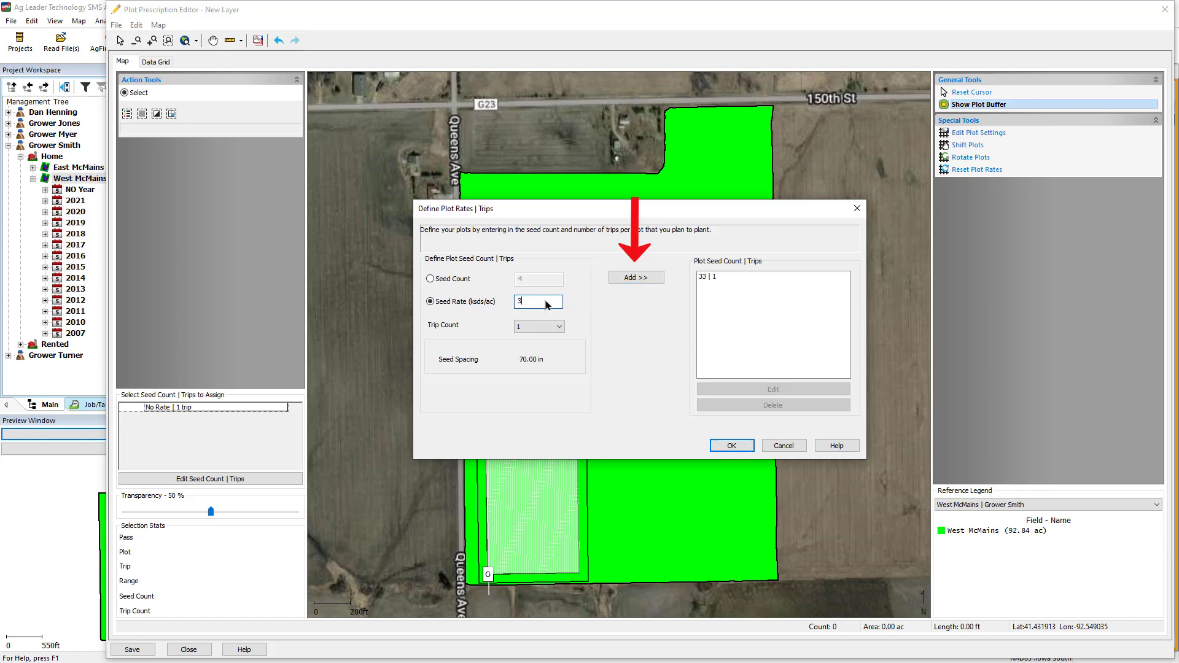
type("4")
left_click(627, 279)
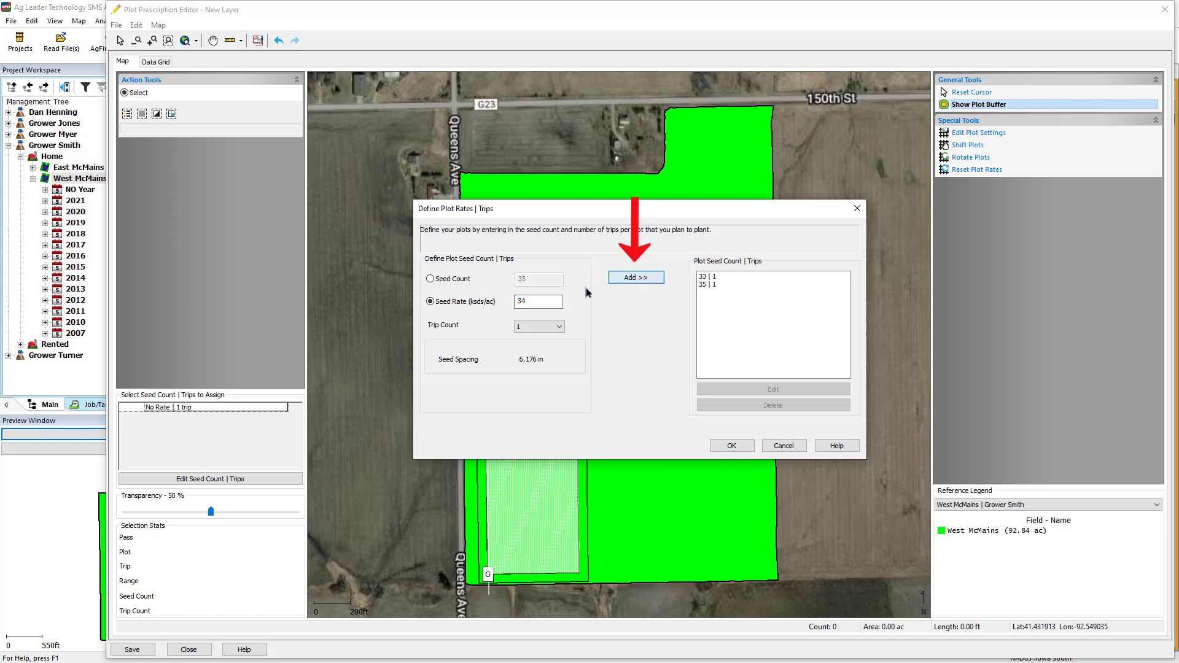
double_click(545, 300)
type("36")
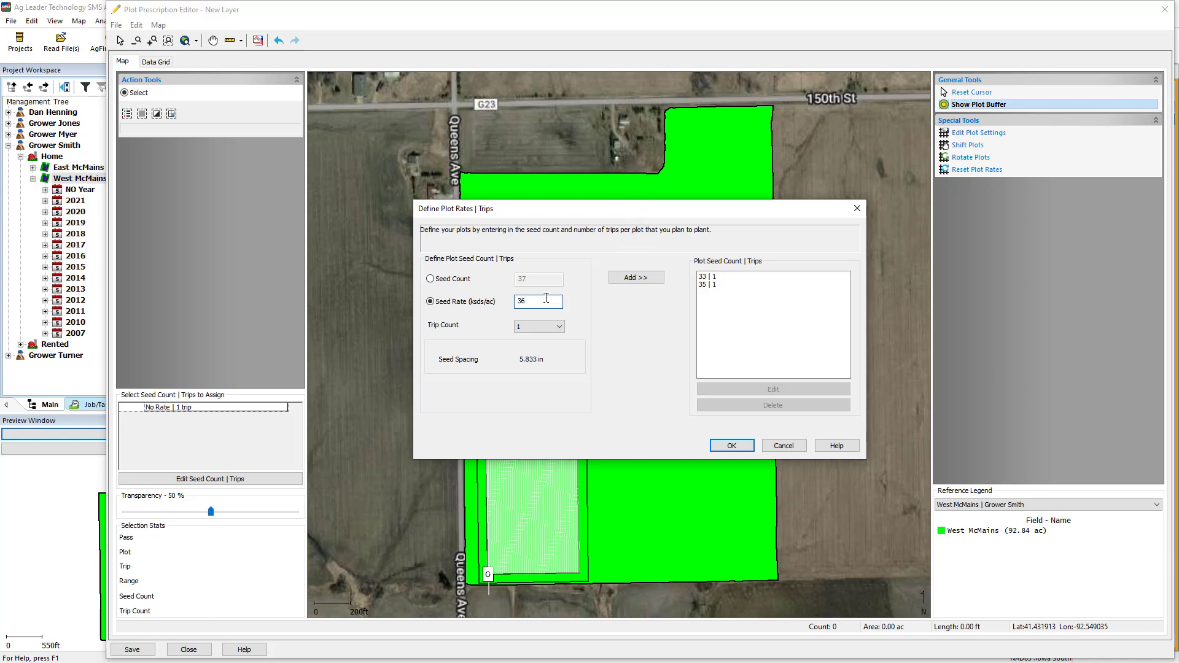
left_click(619, 281)
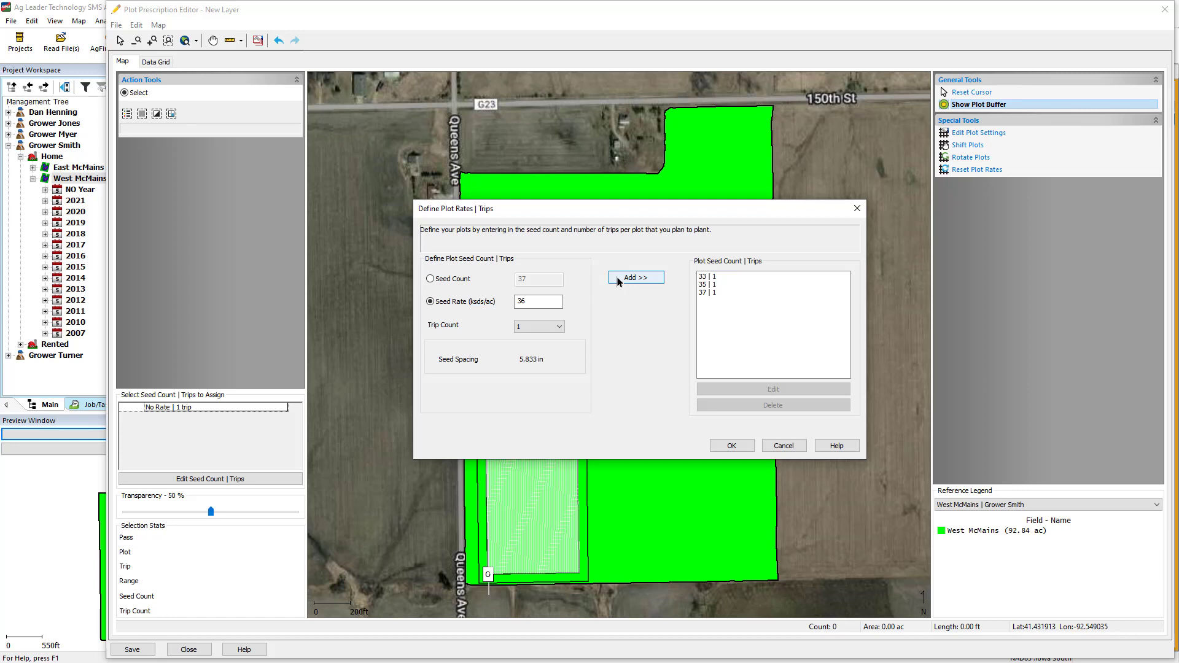
left_click(711, 286)
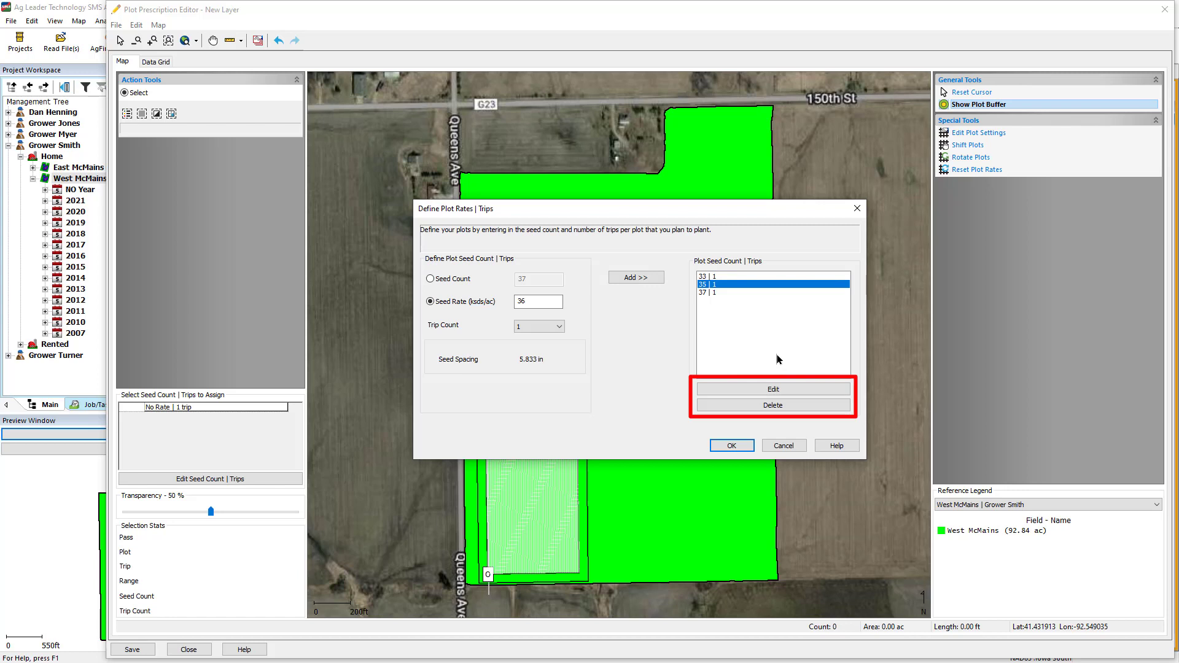
Step: Assign rate 33 to ranges 1–12, 35 to ranges 13–28, and 37 to the top ranges
left_click(731, 446)
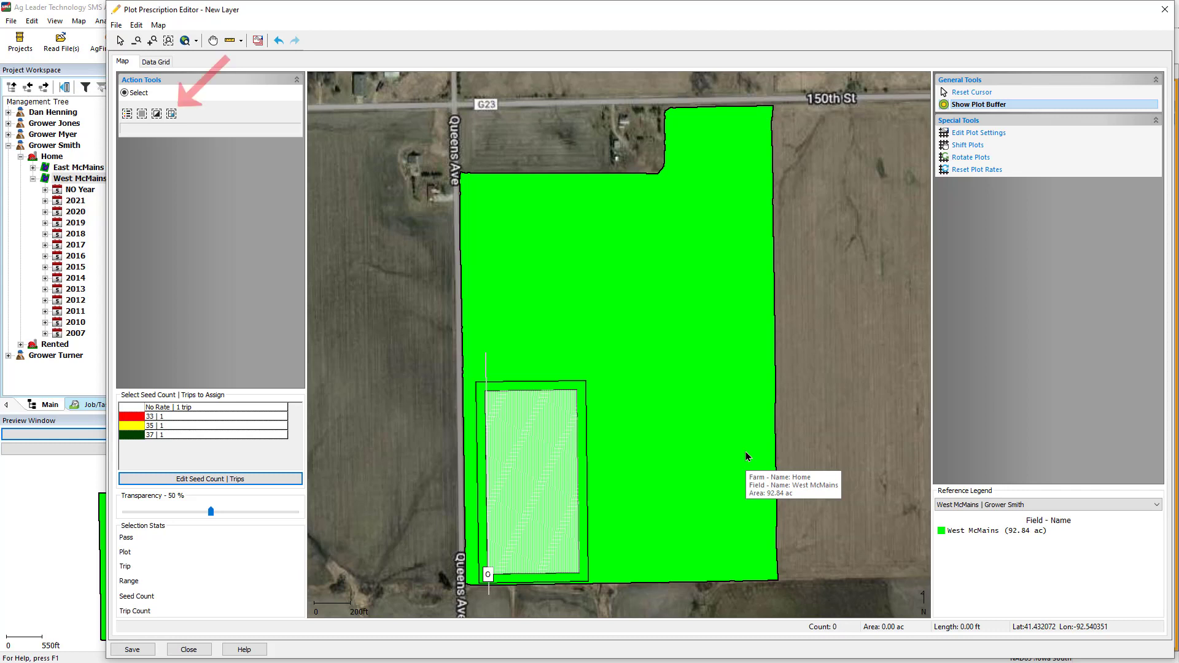
left_click(171, 116)
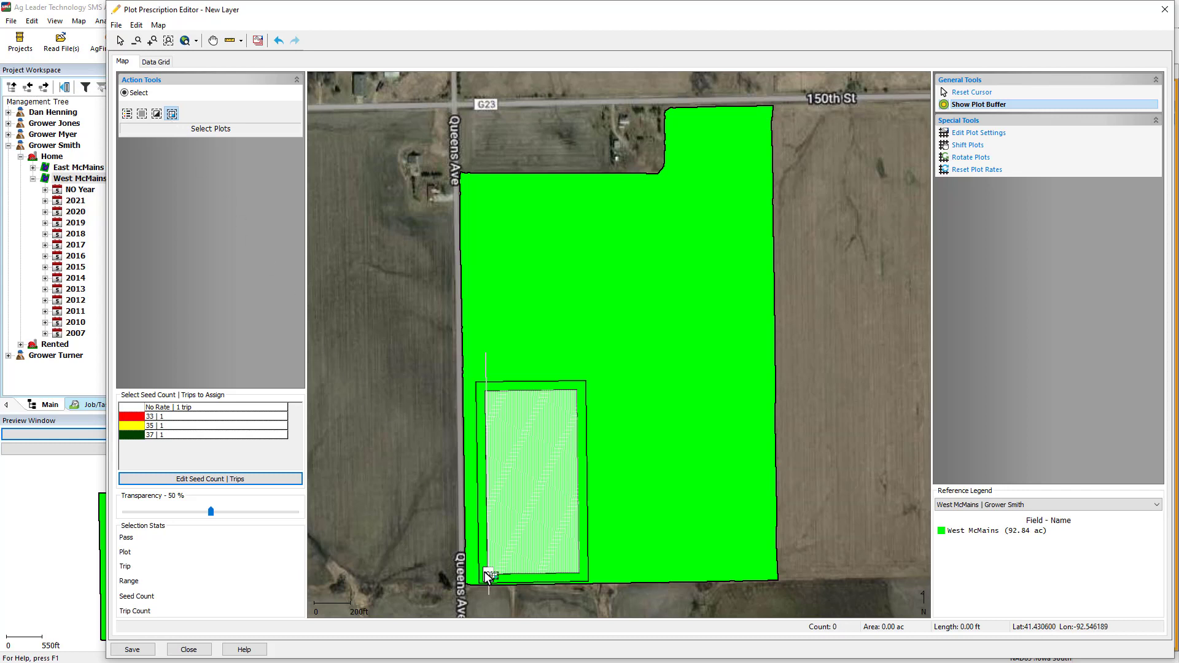
left_click_drag(487, 572, 581, 530)
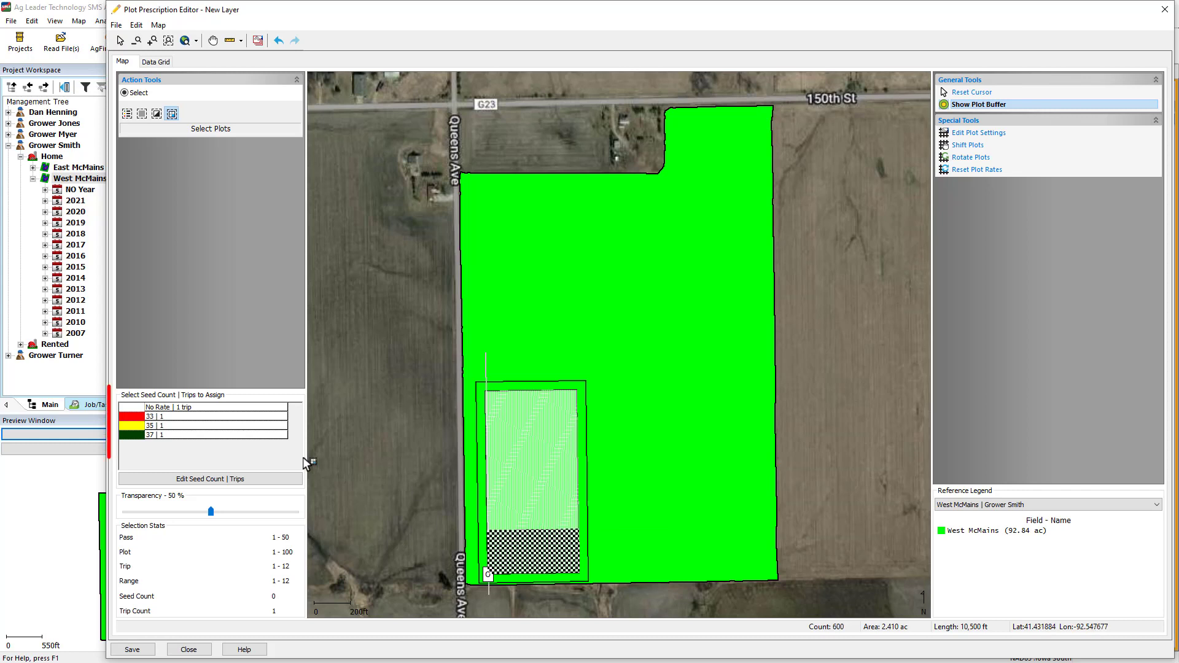
left_click(136, 417)
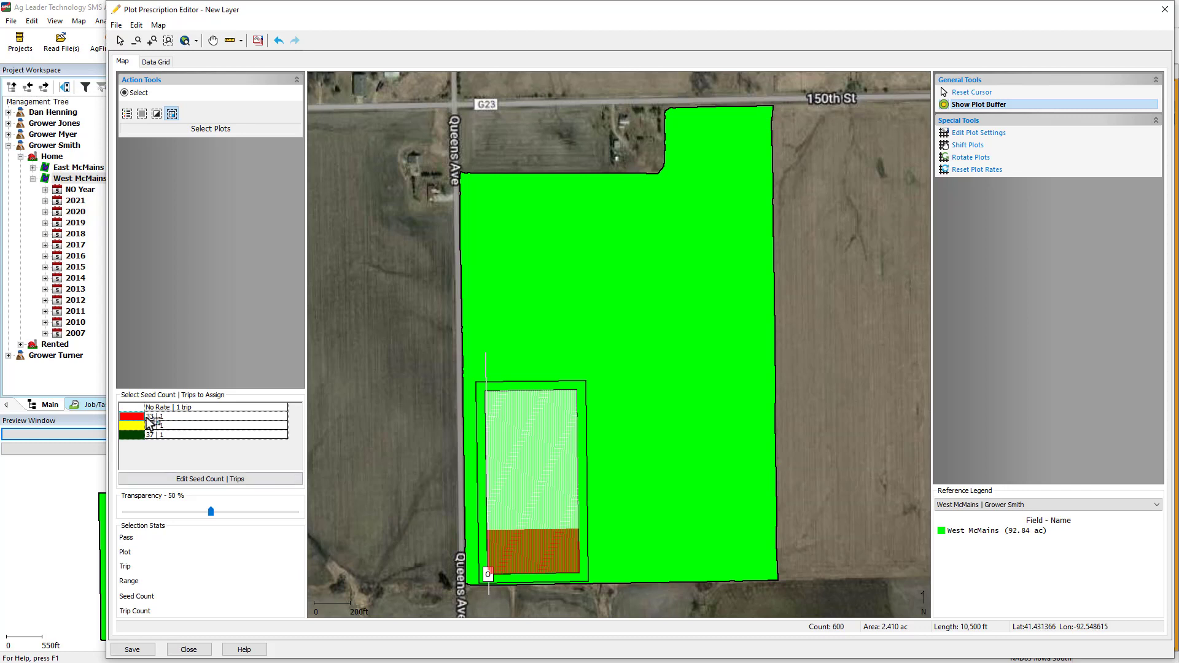
left_click_drag(484, 529, 580, 470)
left_click(138, 429)
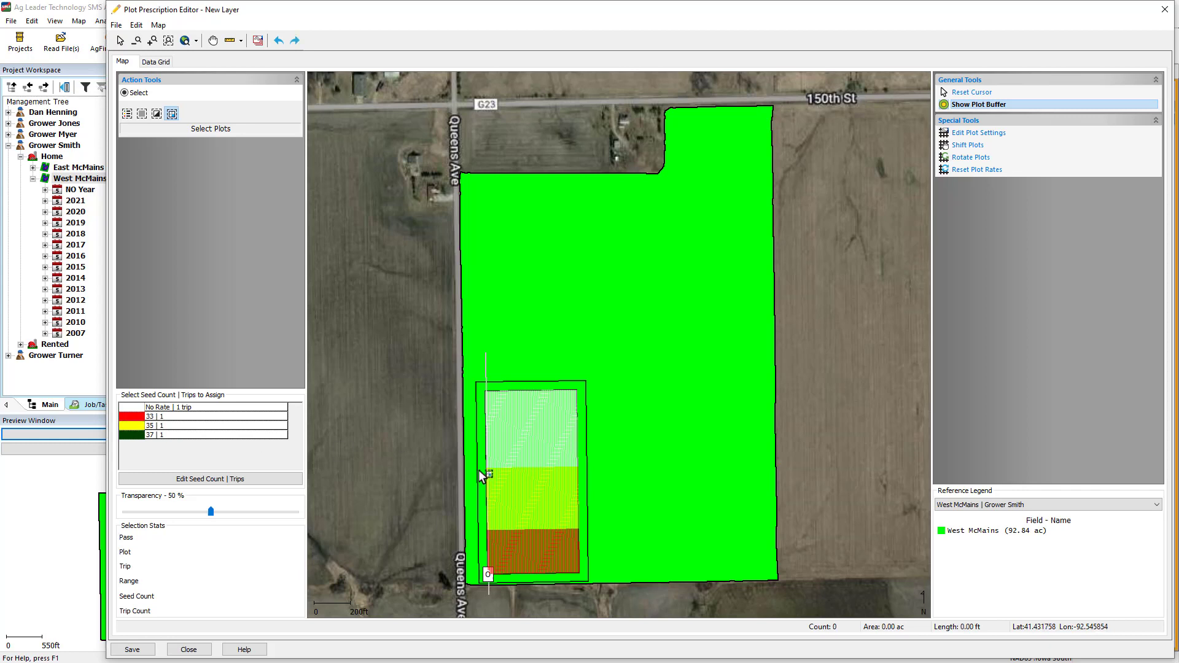
left_click_drag(486, 471, 591, 382)
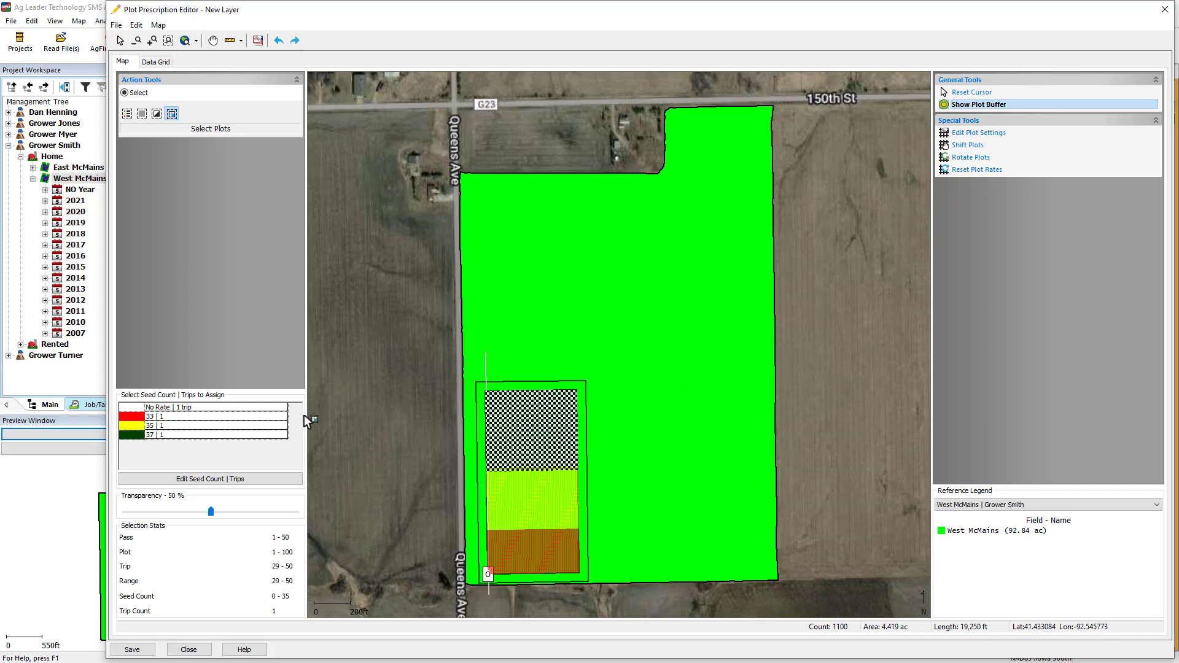
left_click(137, 437)
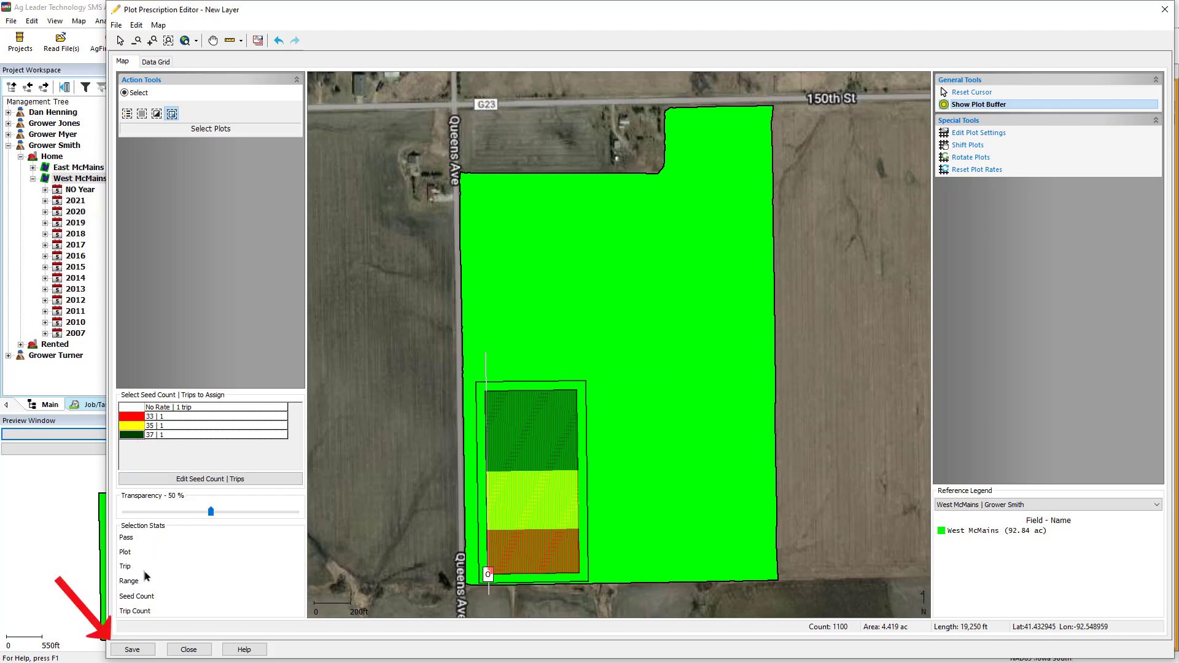
Step: Save the prescription as a 2022 Plot Prescription under Grower Smith / Home / West McMains
left_click(151, 654)
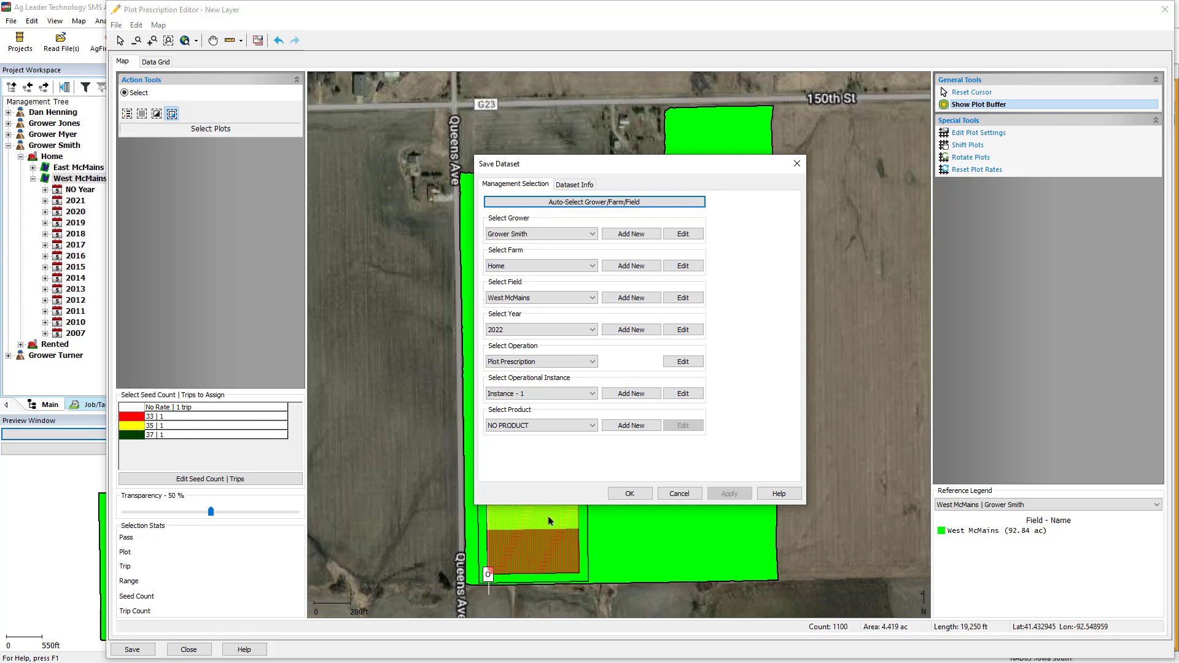
left_click(617, 493)
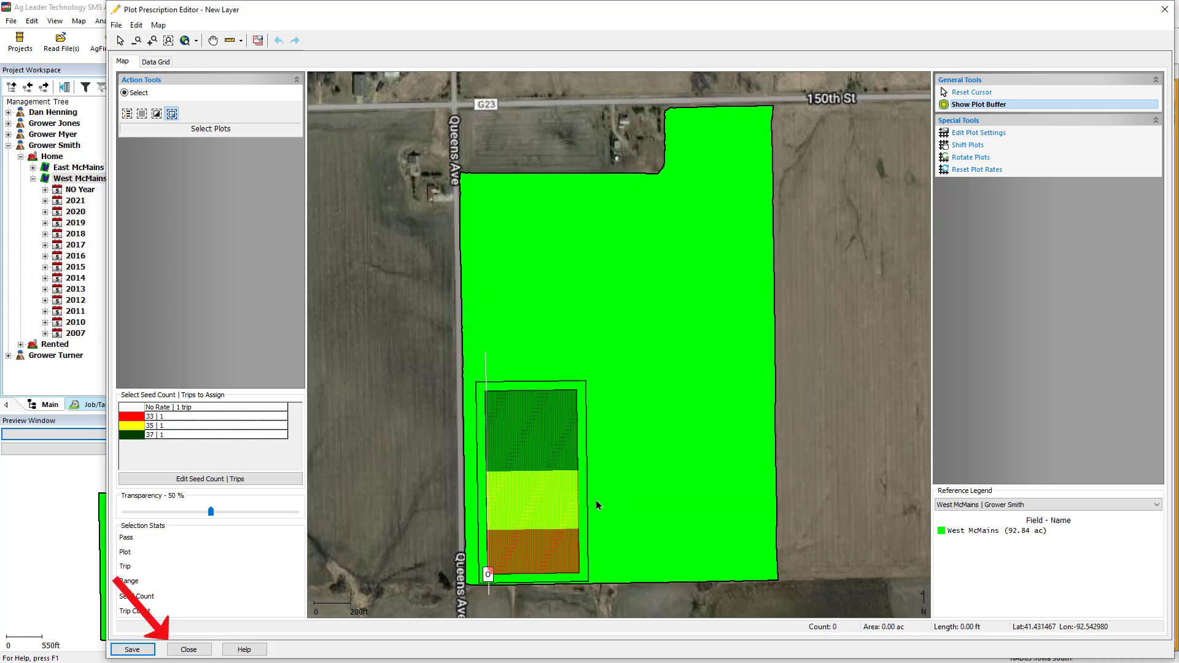
Step: Close the editor and choose Export on the 11/30/2022 West McMains plot prescription
left_click(206, 654)
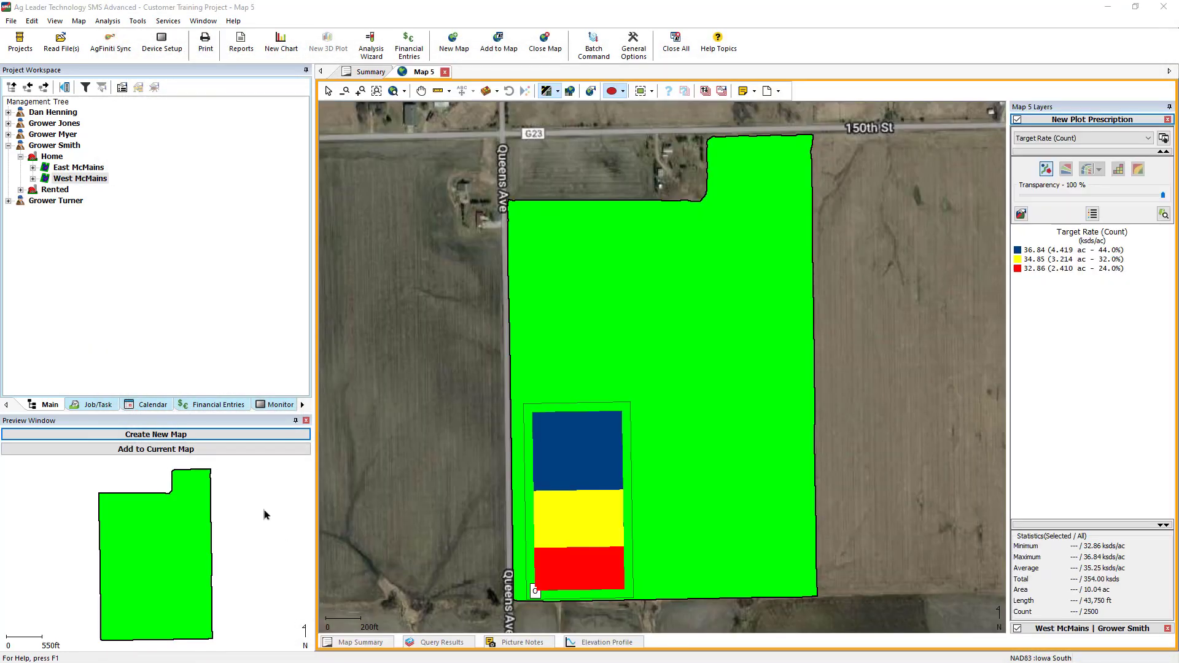
left_click(32, 178)
left_click(44, 201)
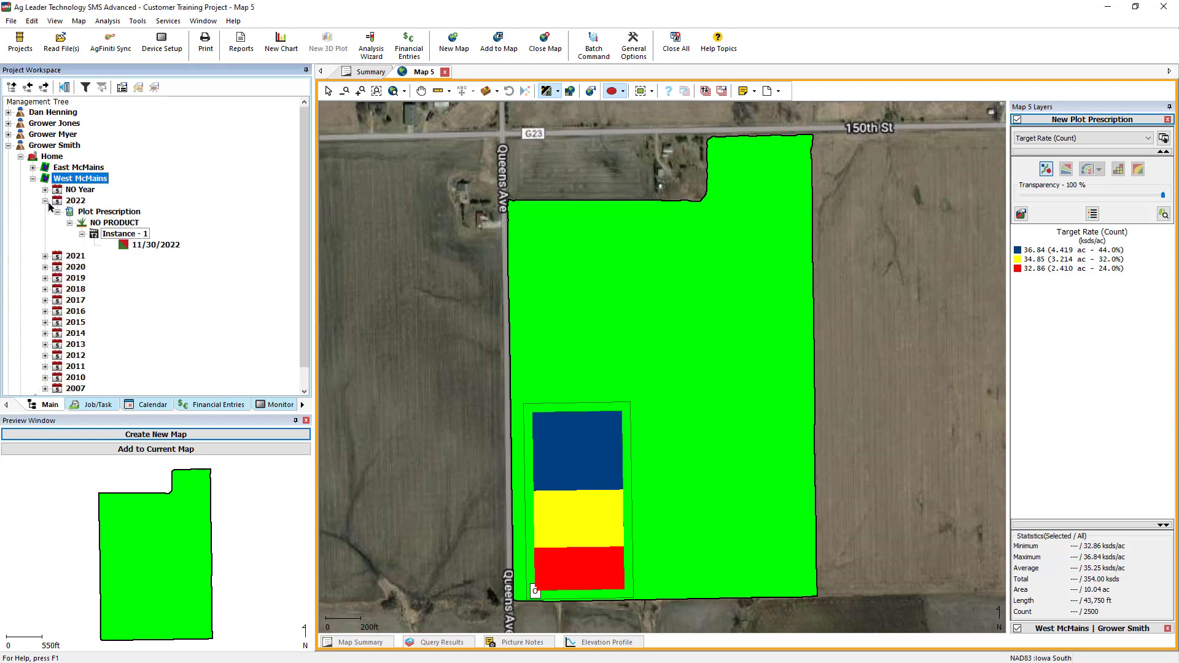
right_click(140, 249)
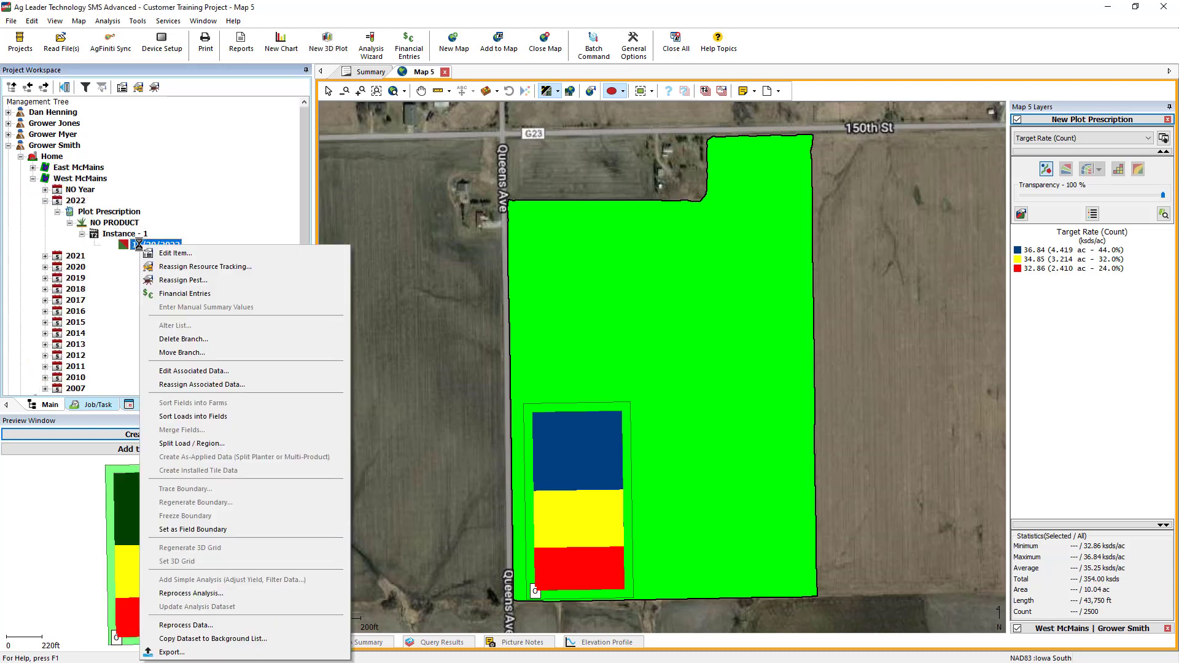
left_click(302, 653)
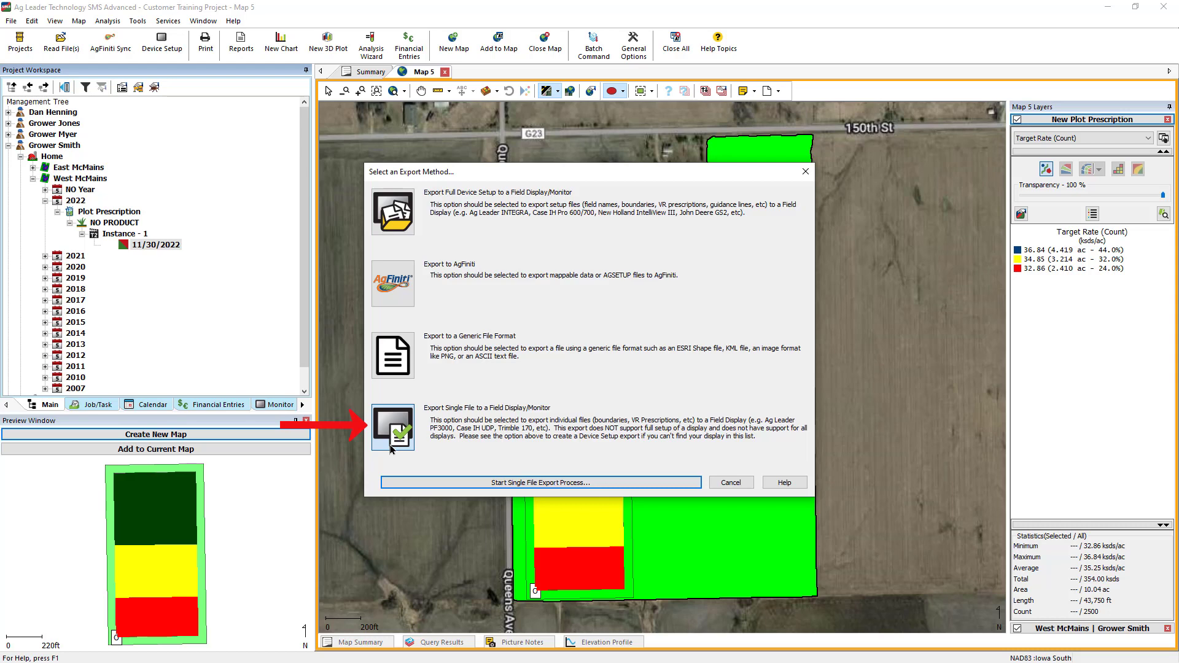
Step: Export the prescription as a single Seed Pro 360 (.gmap) file named 'McMains corn plot Rx'
left_click(437, 483)
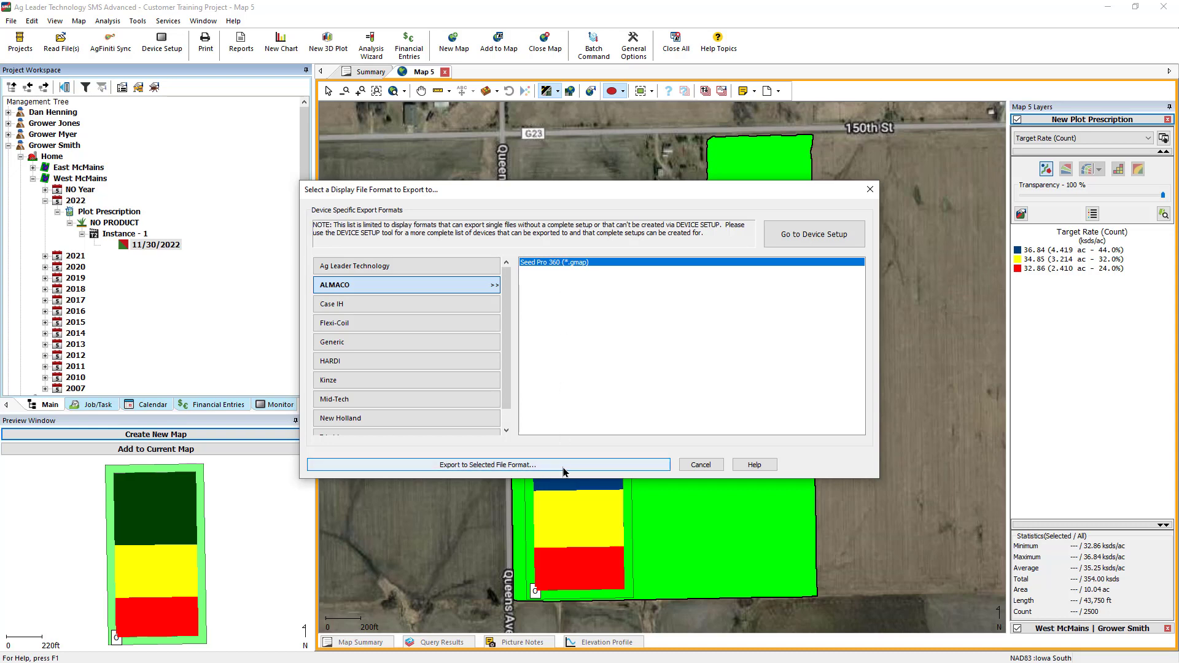
left_click(564, 470)
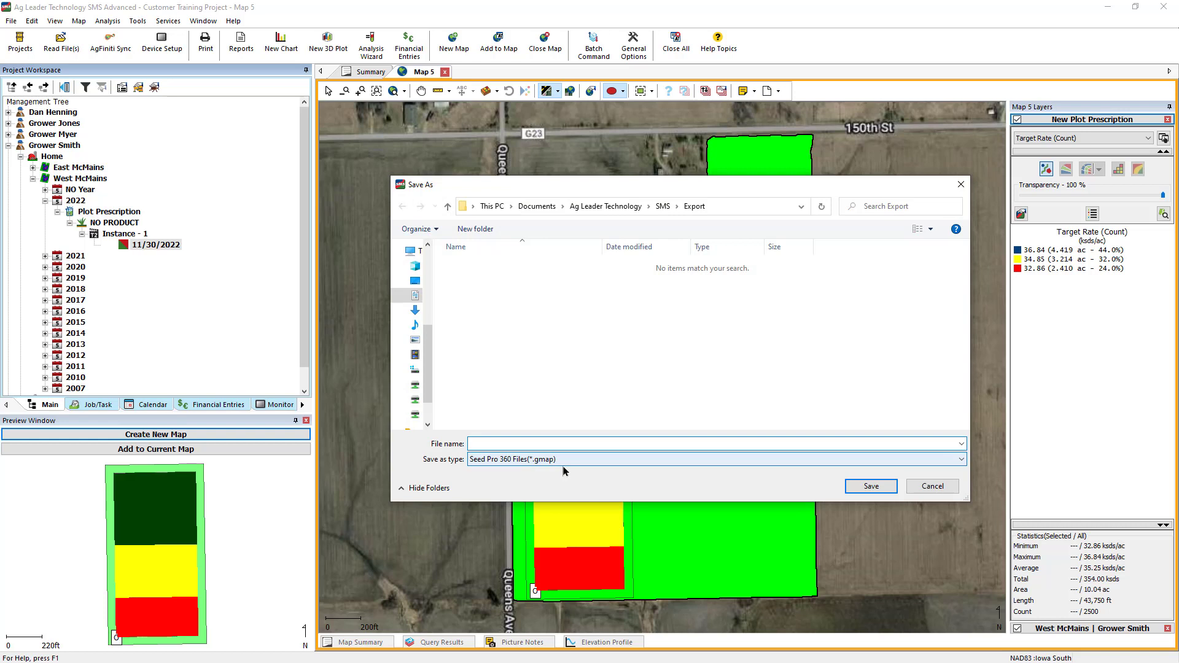
type("McMains corn ")
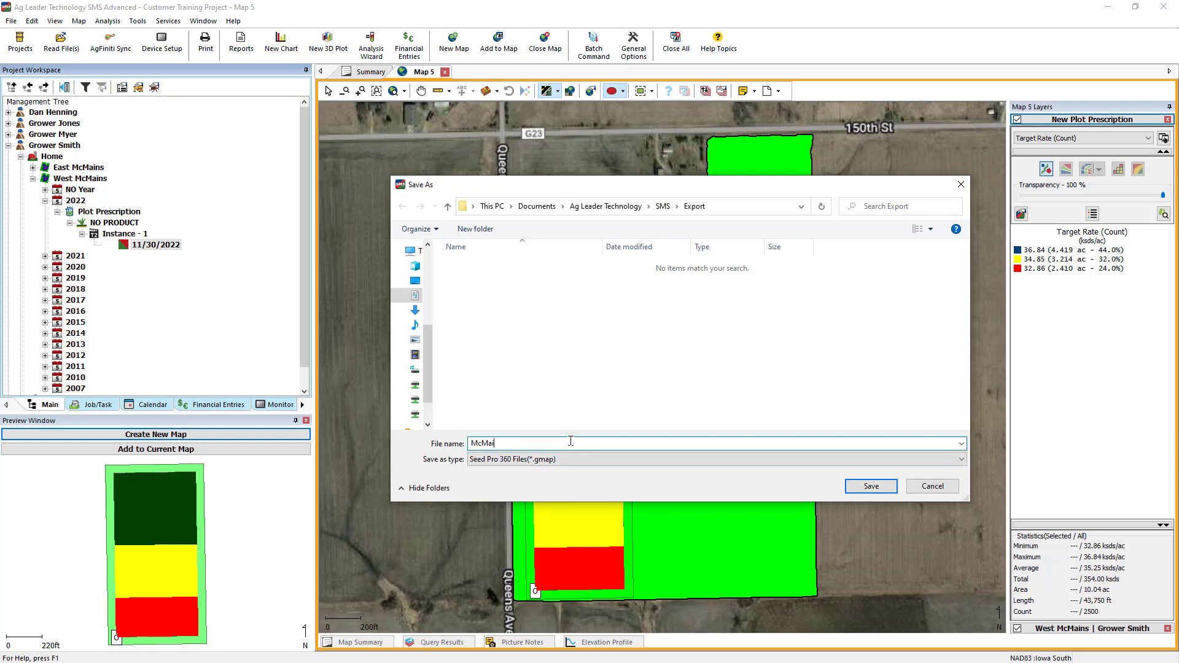
type("plot Rx")
left_click(855, 487)
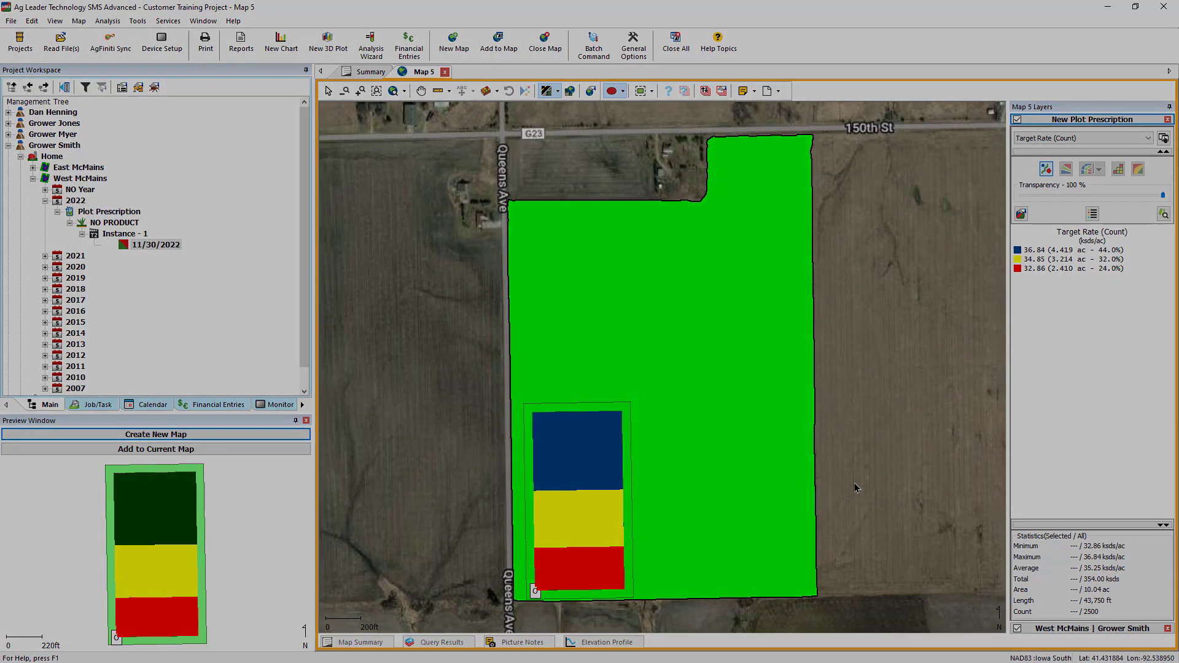